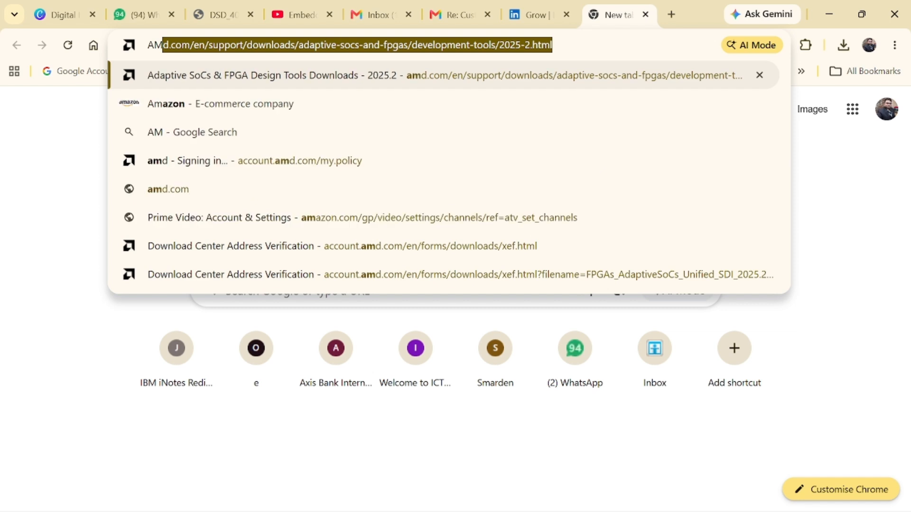
Step: Search Google for AMD and open the official AMD website from the results
type("D")
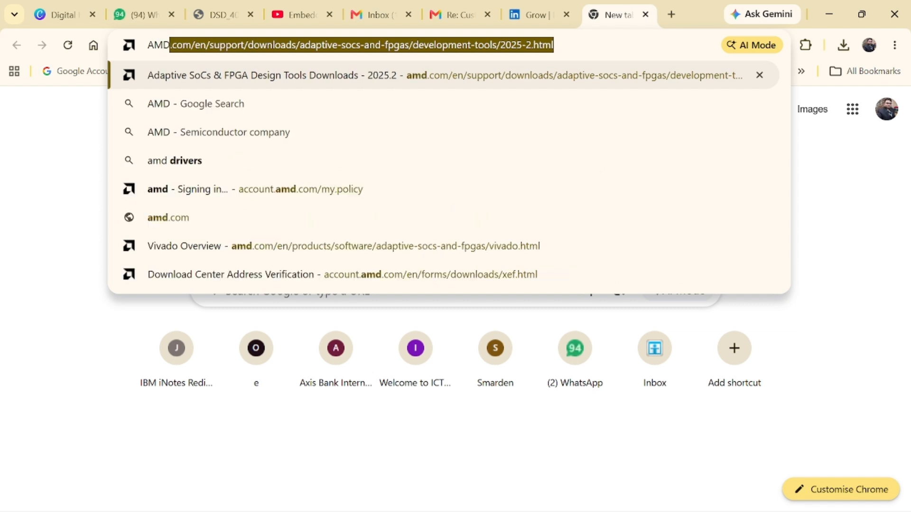
left_click(234, 106)
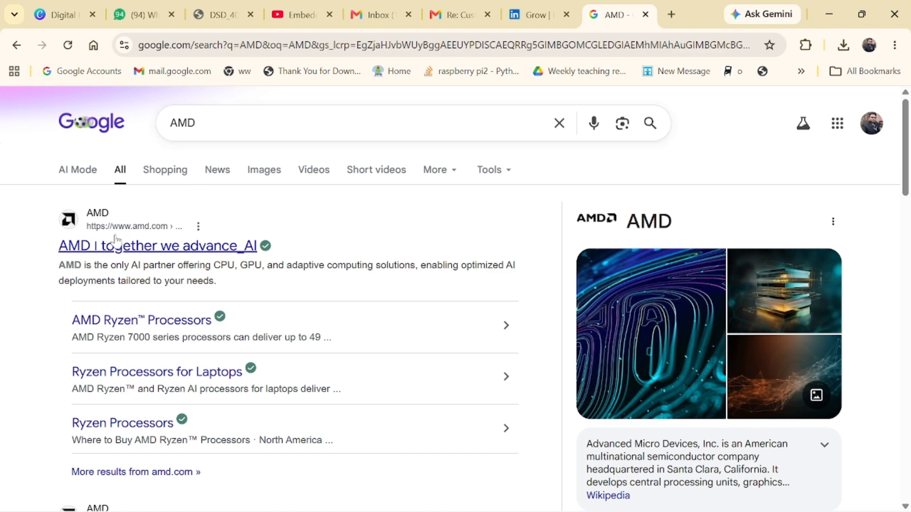
scroll(114, 246, "down", 3)
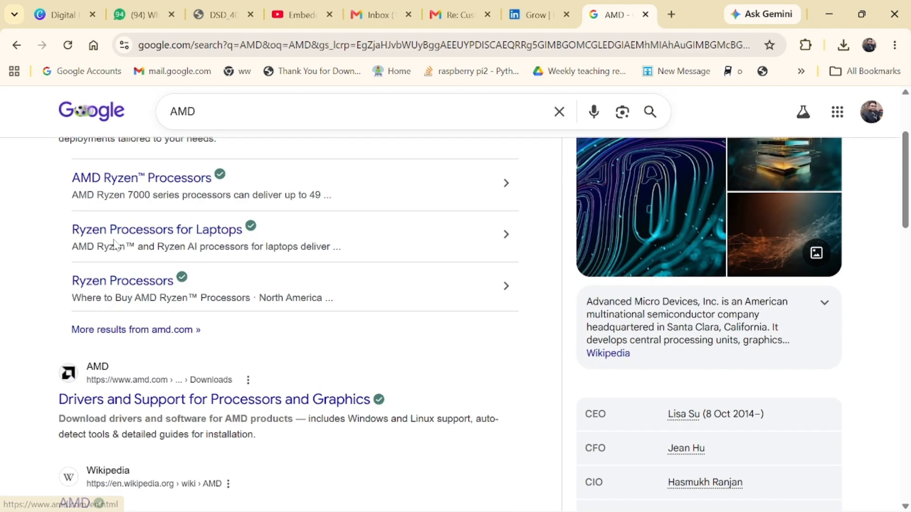
scroll(116, 245, "up", 3)
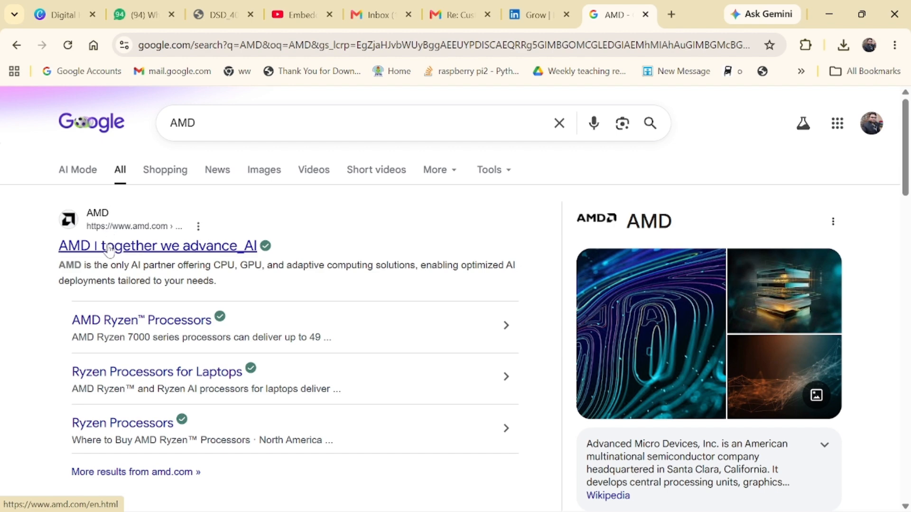
left_click(108, 254)
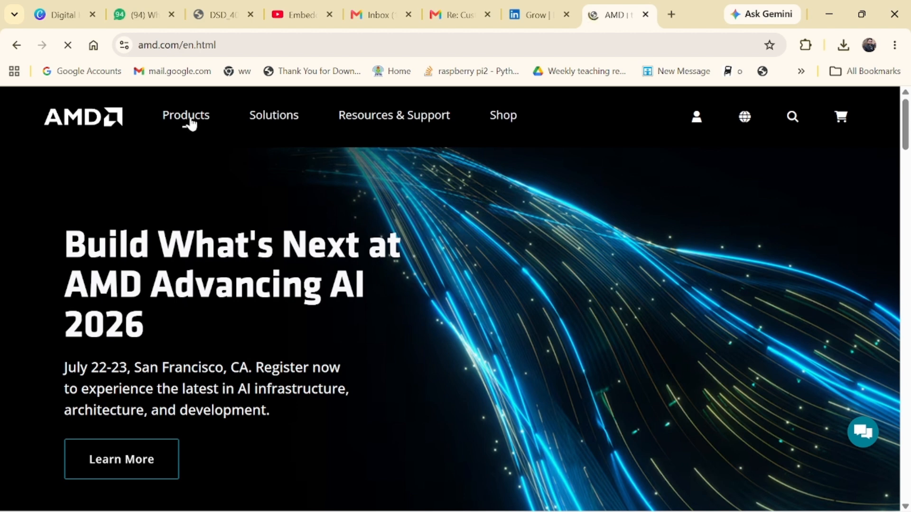
Step: Navigate Products > Software, Tools, & Apps to the Vivado Software page
left_click(191, 122)
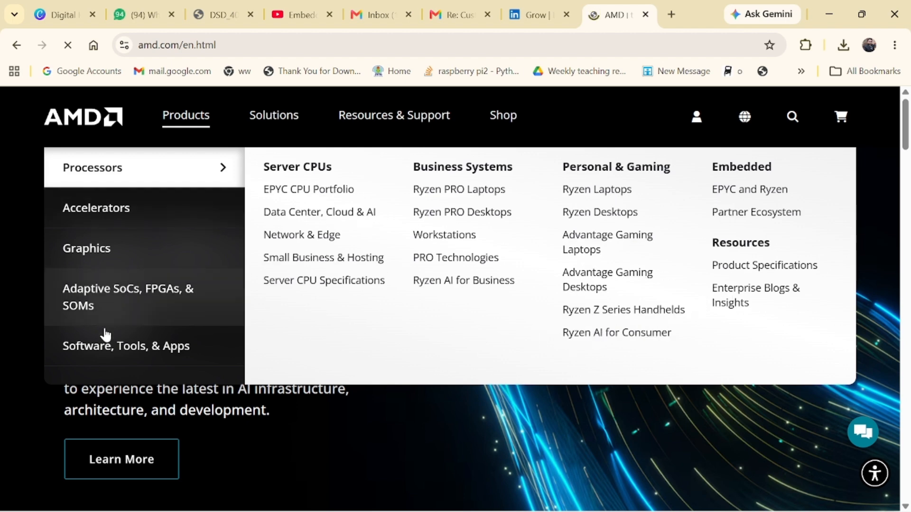
left_click(135, 349)
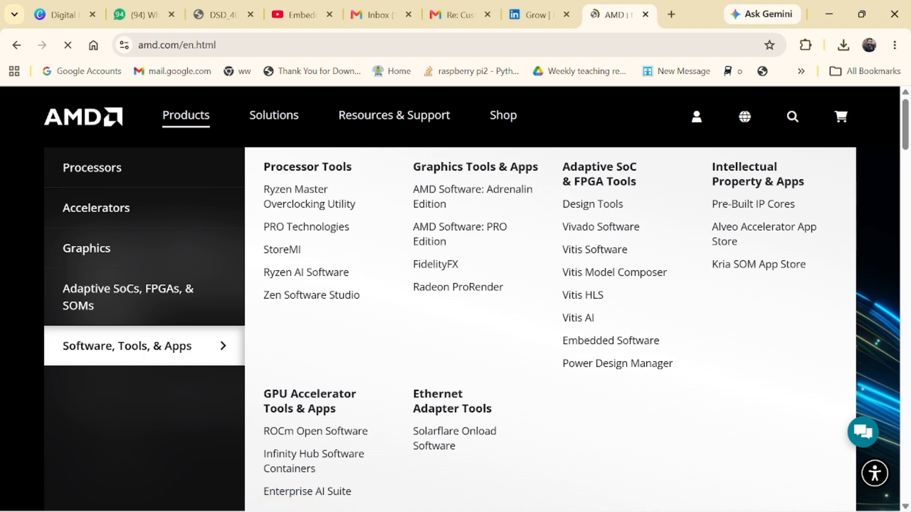
left_click(601, 230)
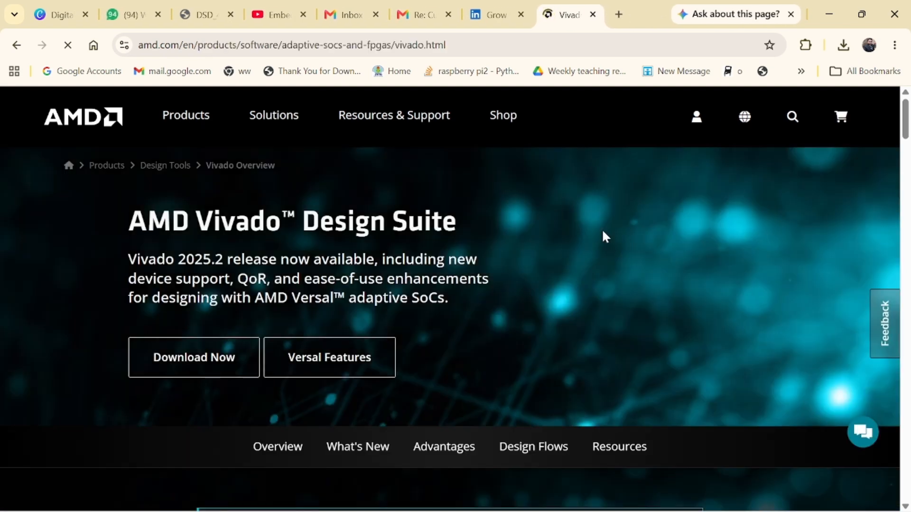
scroll(602, 232, "down", 2)
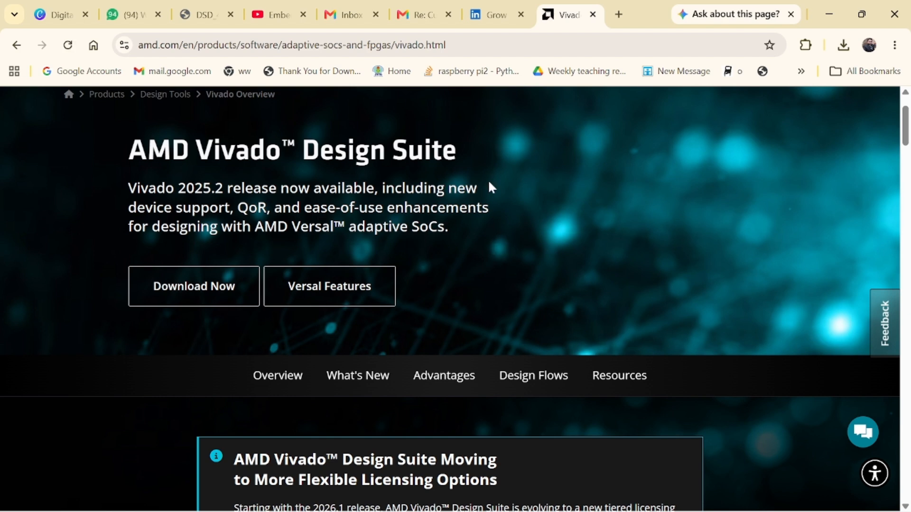
scroll(489, 183, "up", 2)
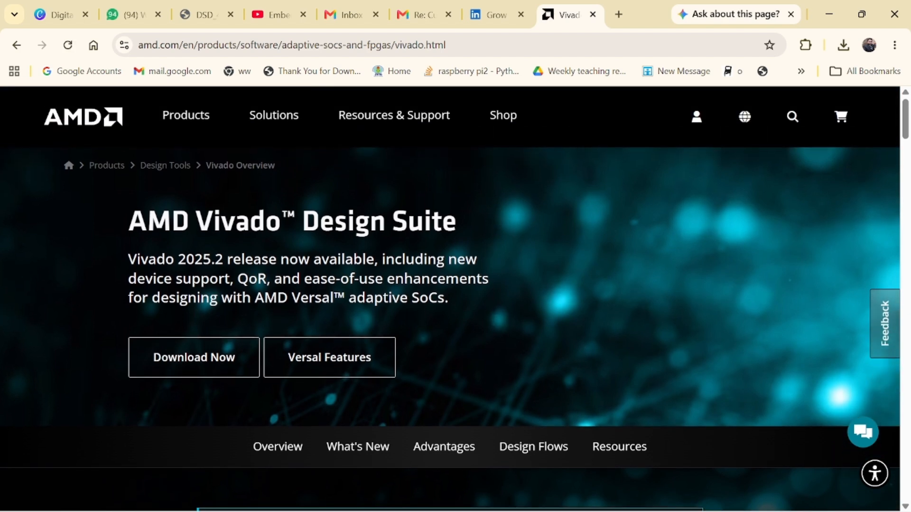
Step: On the downloads page, keep version 2025.2 (Latest) and choose the Windows Self Extracting Web Installer
left_click(168, 361)
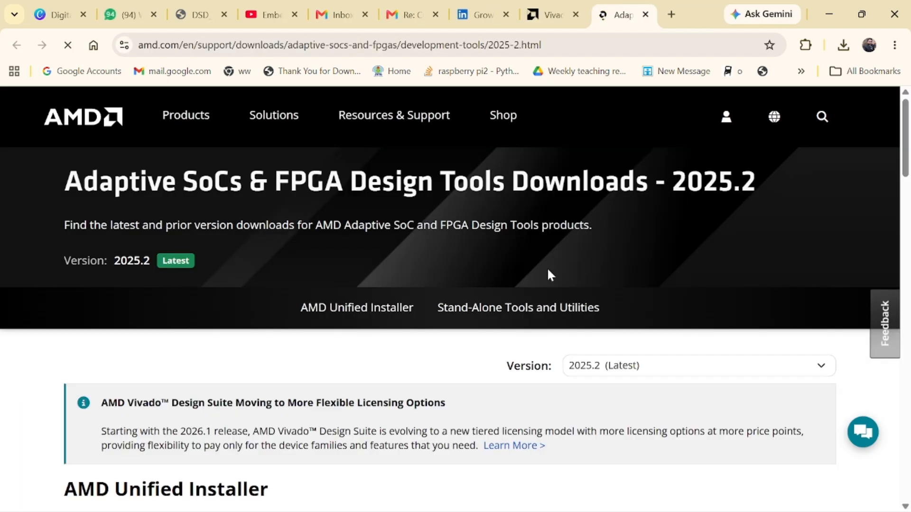
scroll(547, 275, "down", 2)
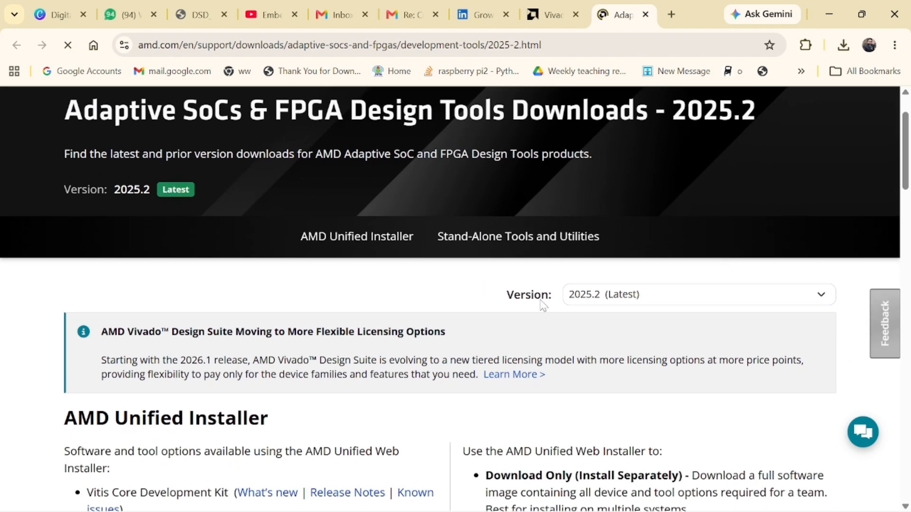
left_click(694, 300)
left_click(694, 300)
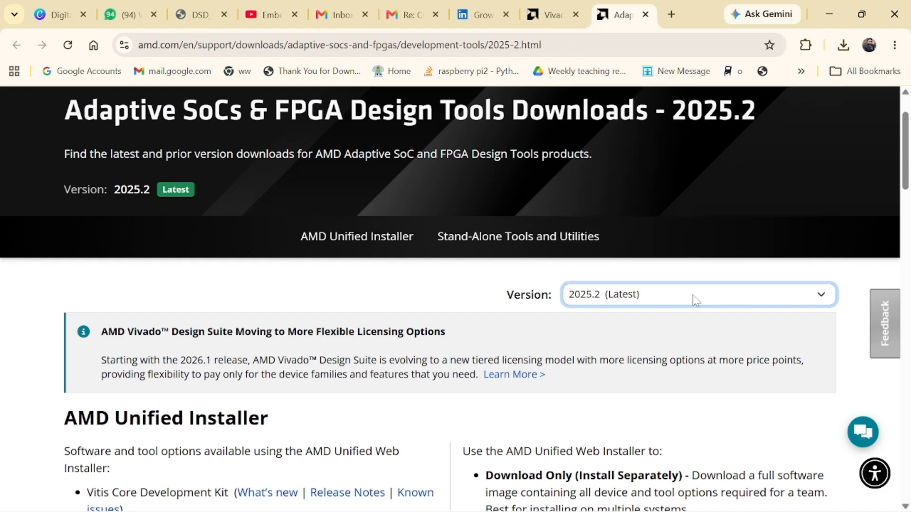
scroll(393, 252, "down", 5)
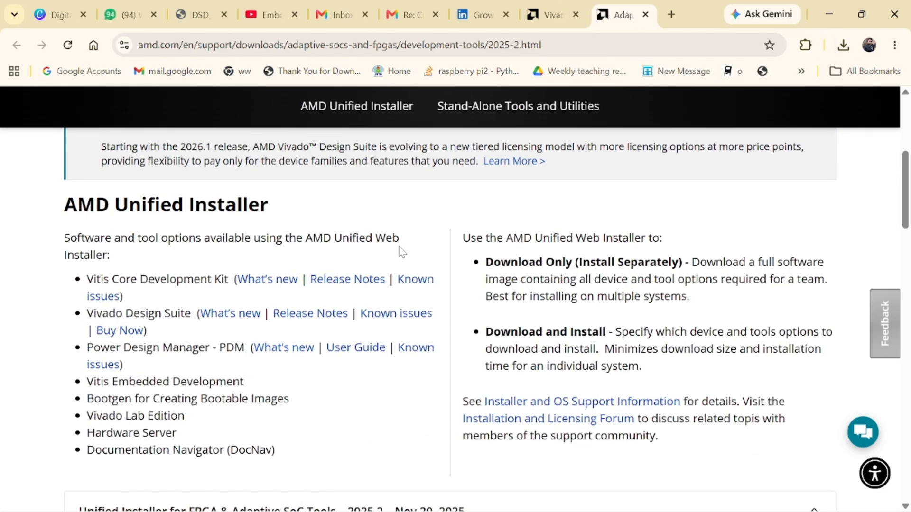
scroll(403, 251, "down", 8)
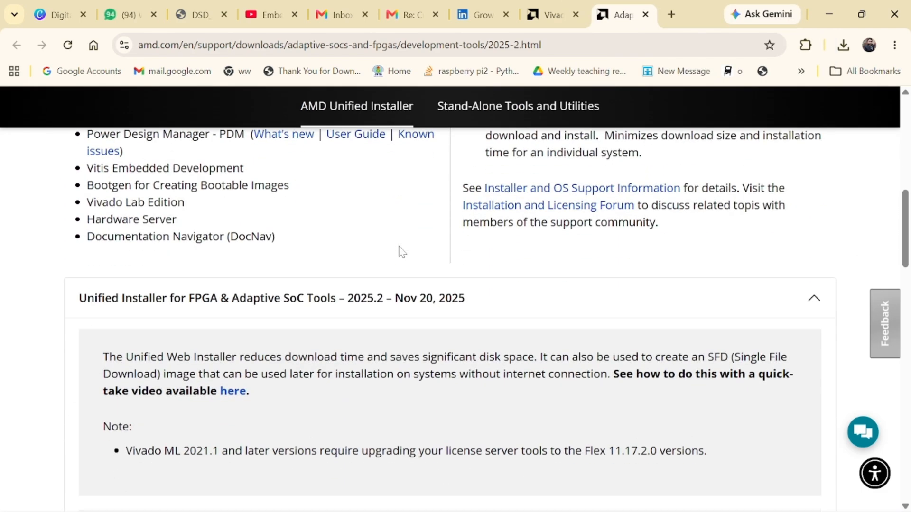
scroll(402, 252, "down", 3)
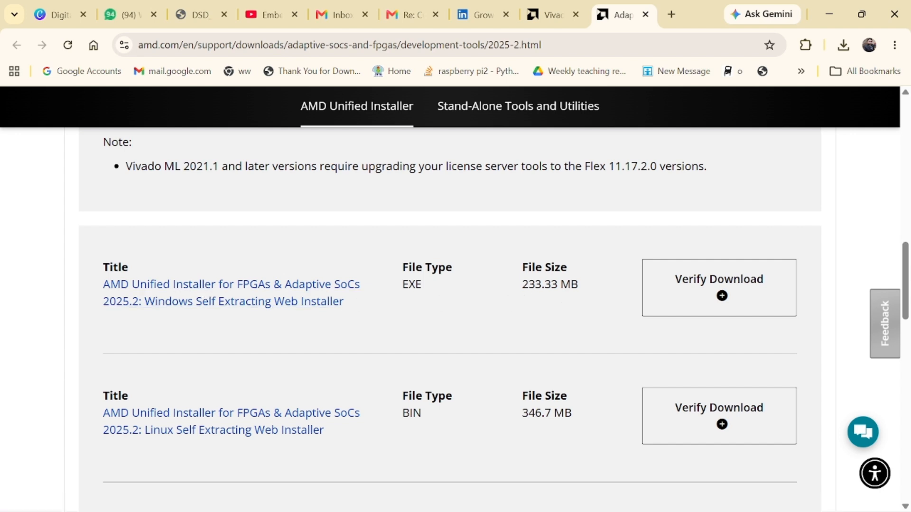
left_click(286, 292)
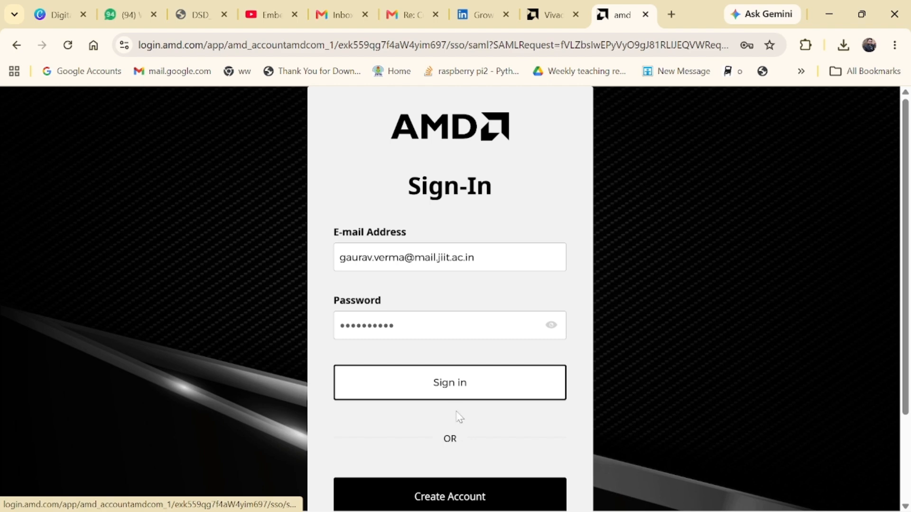
Step: Sign in to the AMD account, decline saving the password, and review the prefilled verification form
left_click(452, 393)
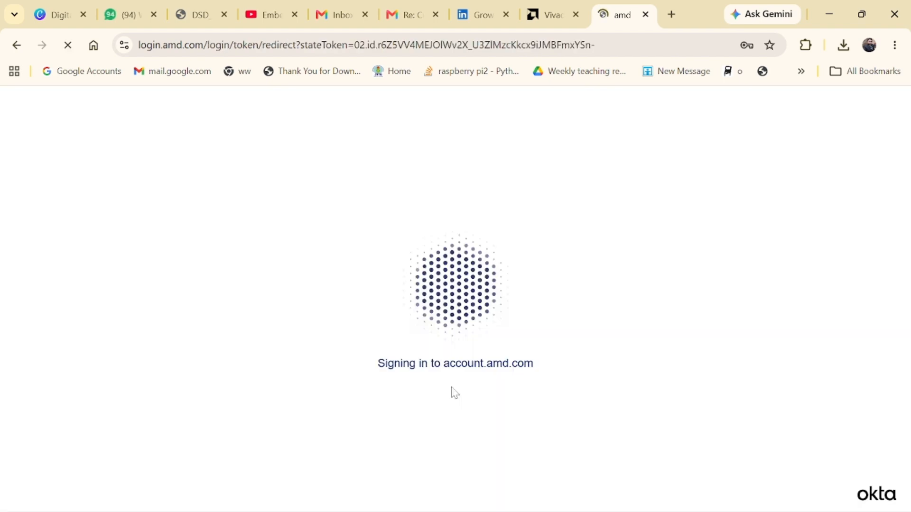
left_click(733, 272)
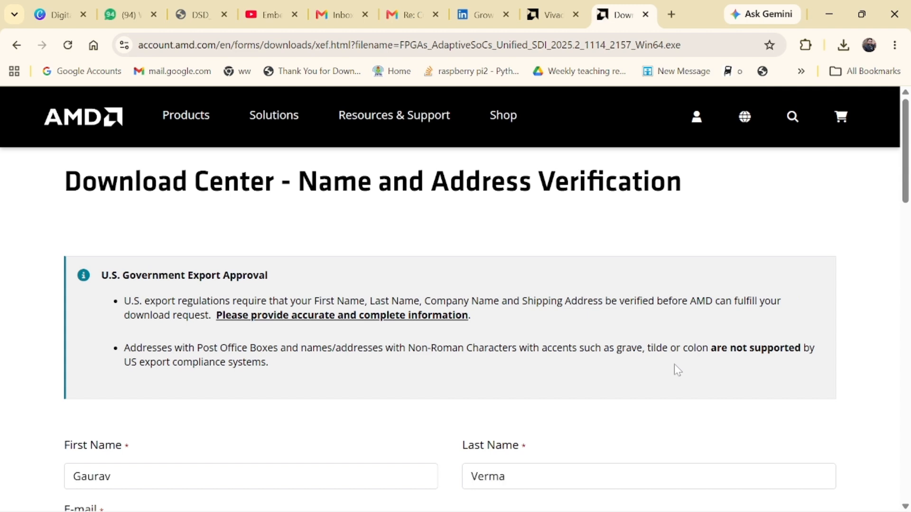
scroll(673, 365, "down", 5)
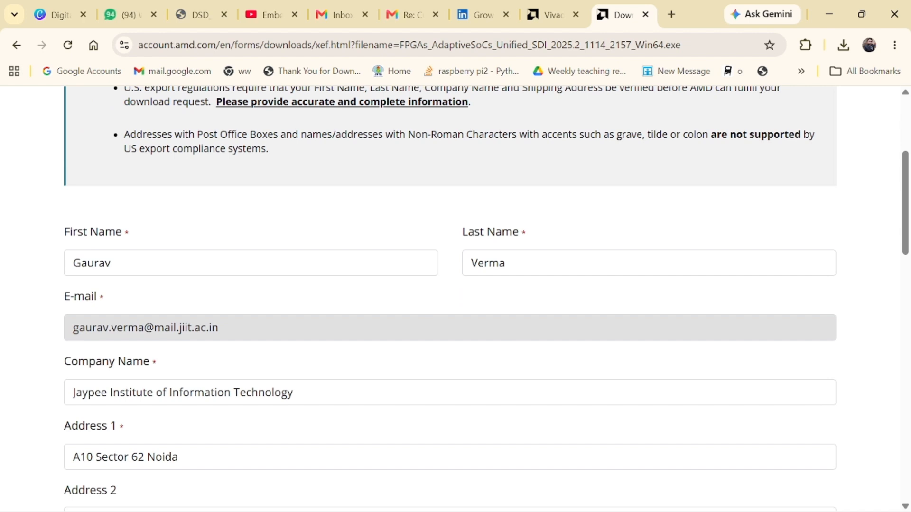
scroll(149, 190, "down", 3)
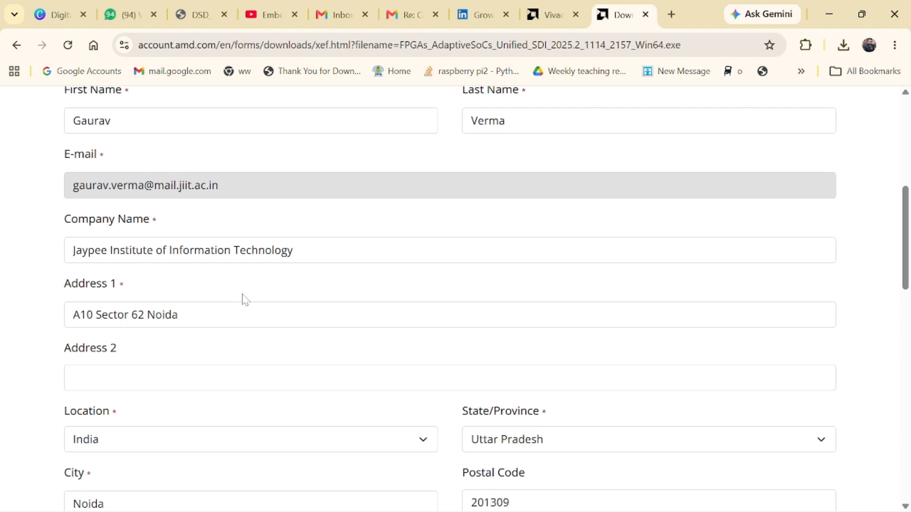
scroll(209, 317, "down", 3)
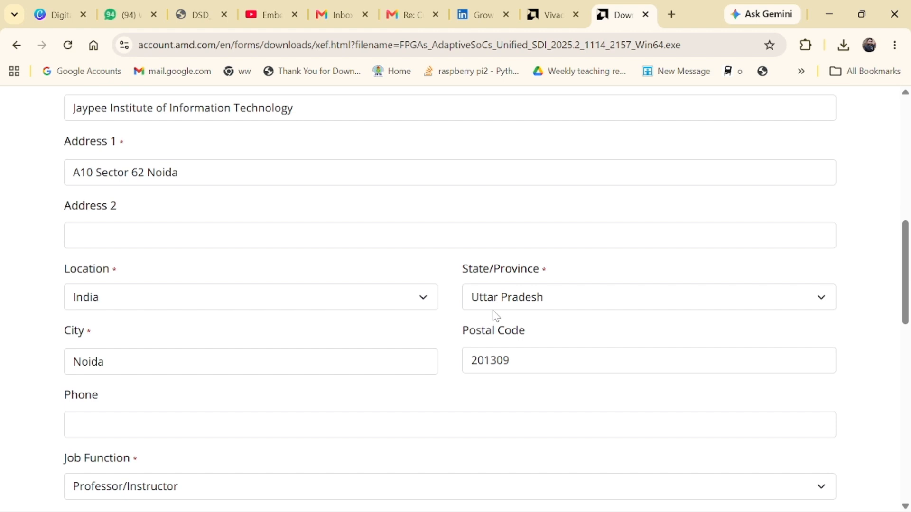
scroll(392, 350, "down", 2)
scroll(178, 405, "down", 2)
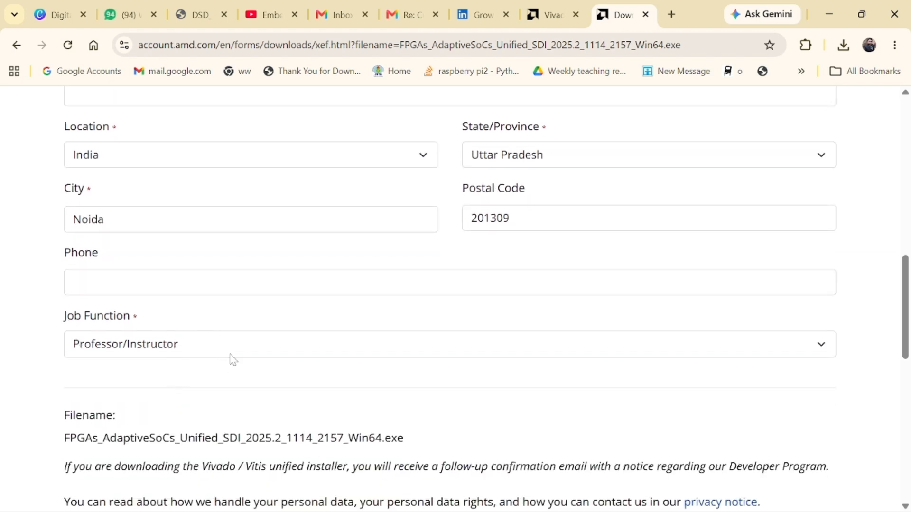
Step: Keep Job Function as Professor/Instructor and submit the form to start the download
left_click(821, 347)
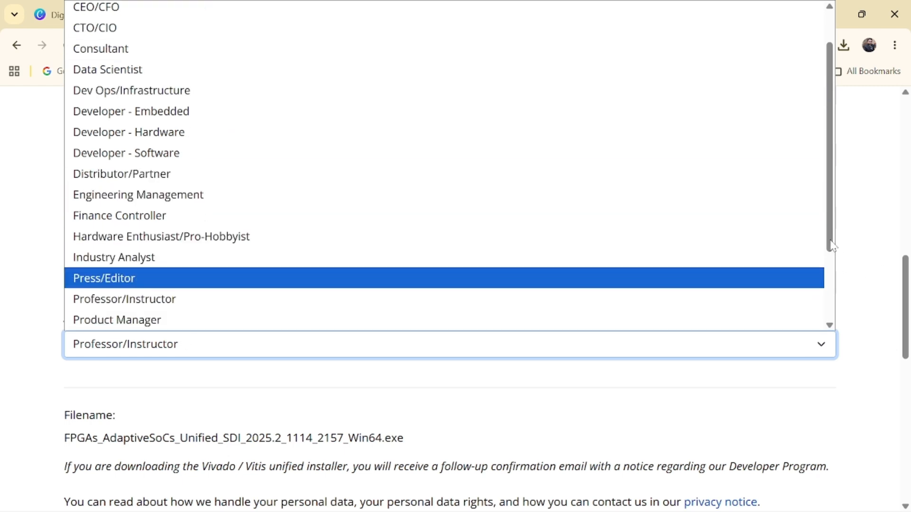
scroll(835, 251, "down", 3)
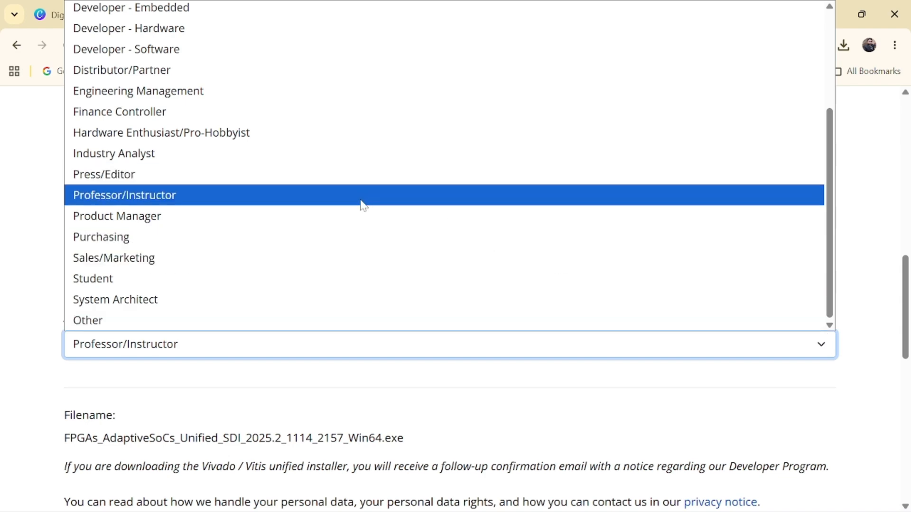
left_click(362, 203)
scroll(708, 382, "down", 4)
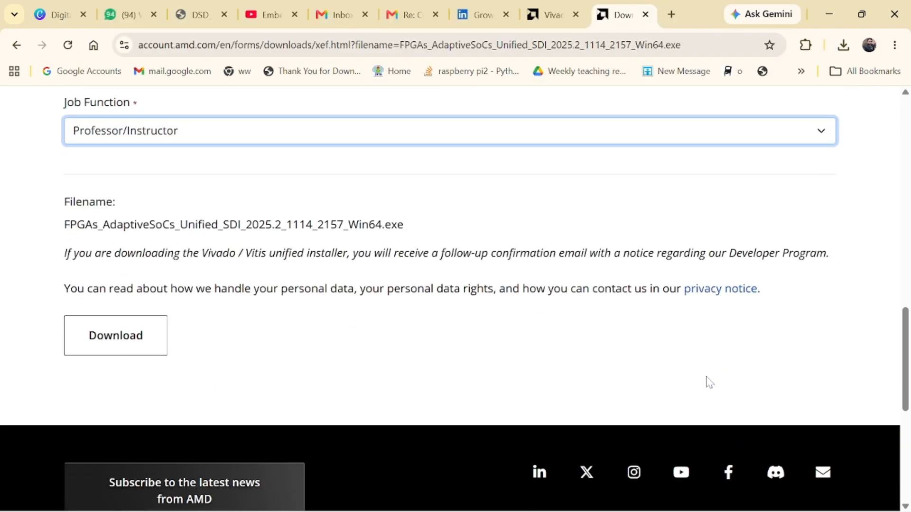
left_click(132, 340)
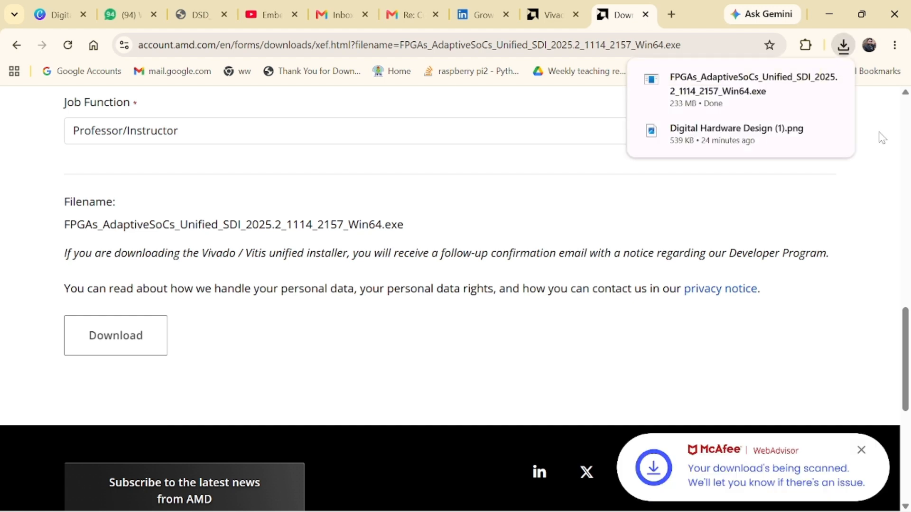
Step: Show the downloaded FPGAs_AdaptiveSoCs_Unified_SDI_2025.2_1114_2157_Win64 installer in the Downloads folder
mouse_move(832, 109)
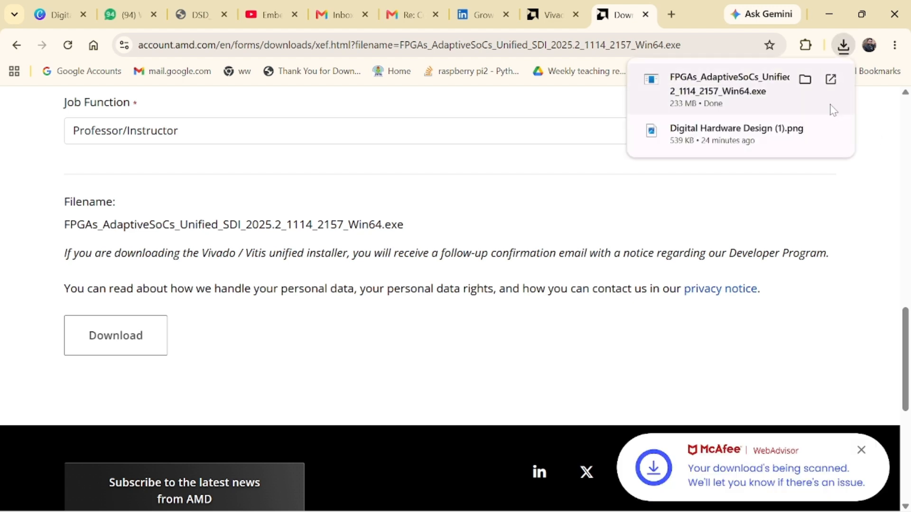
left_click(805, 80)
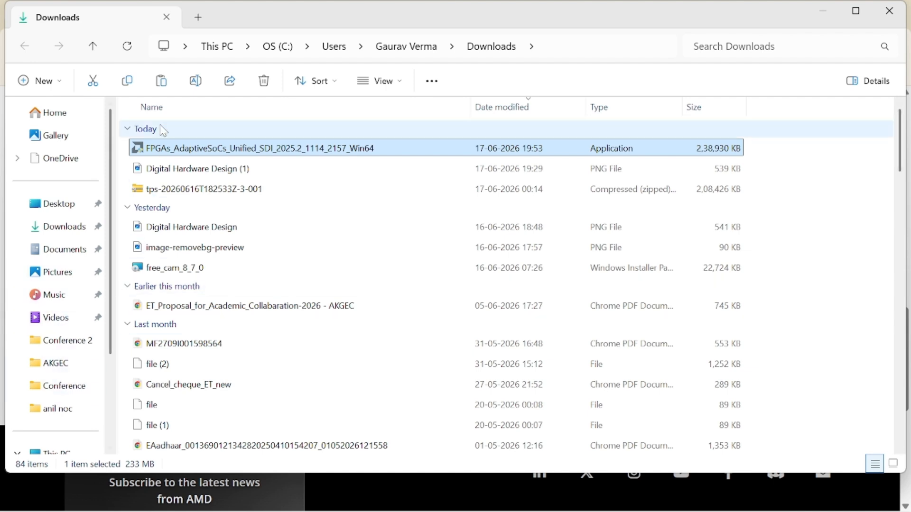
Step: Go to Desktop > Data > Software and add a new folder named 'Vivado 2025.2'
left_click(55, 204)
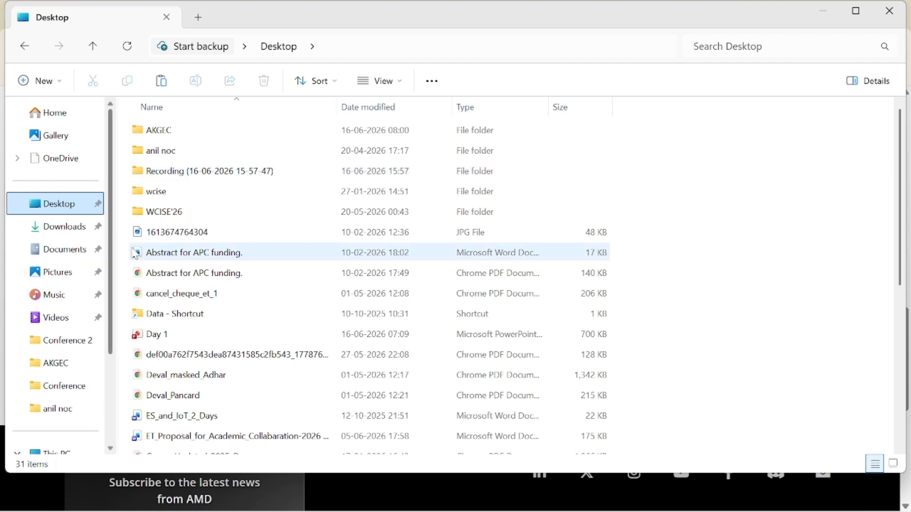
double_click(176, 314)
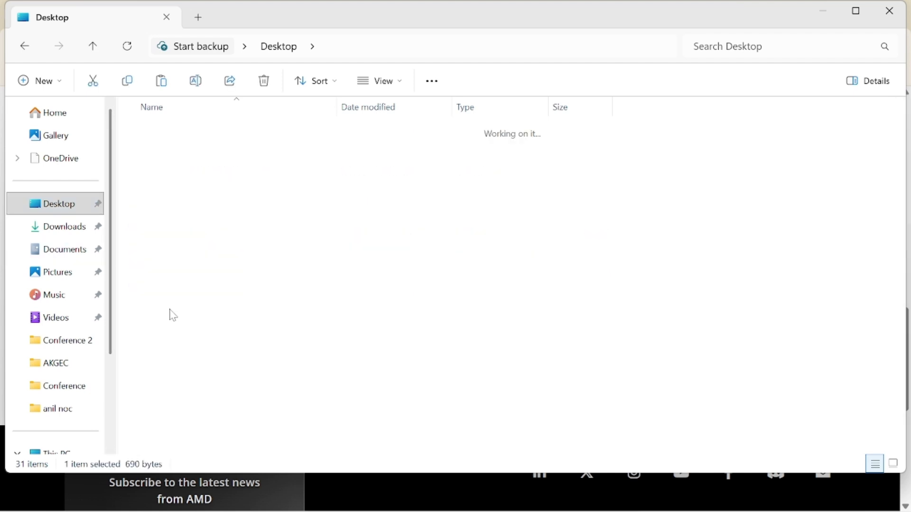
double_click(173, 260)
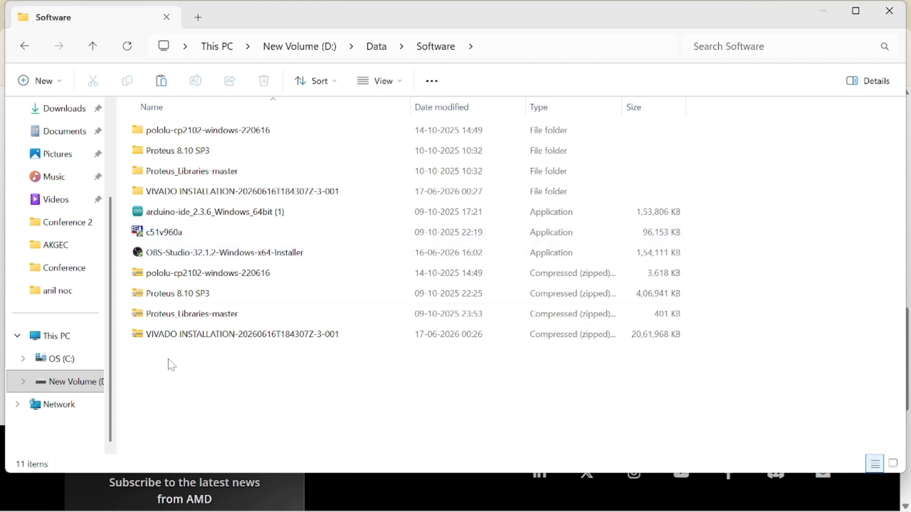
right_click(169, 360)
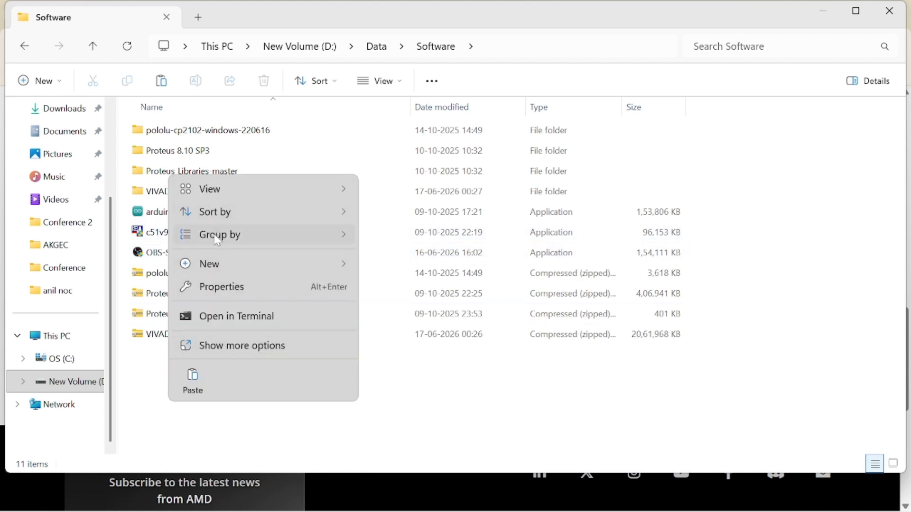
mouse_move(218, 262)
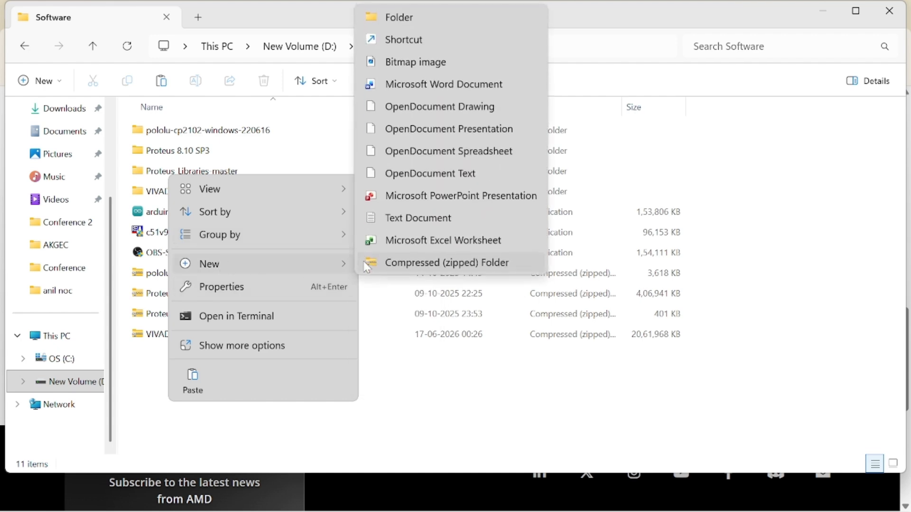
left_click(413, 13)
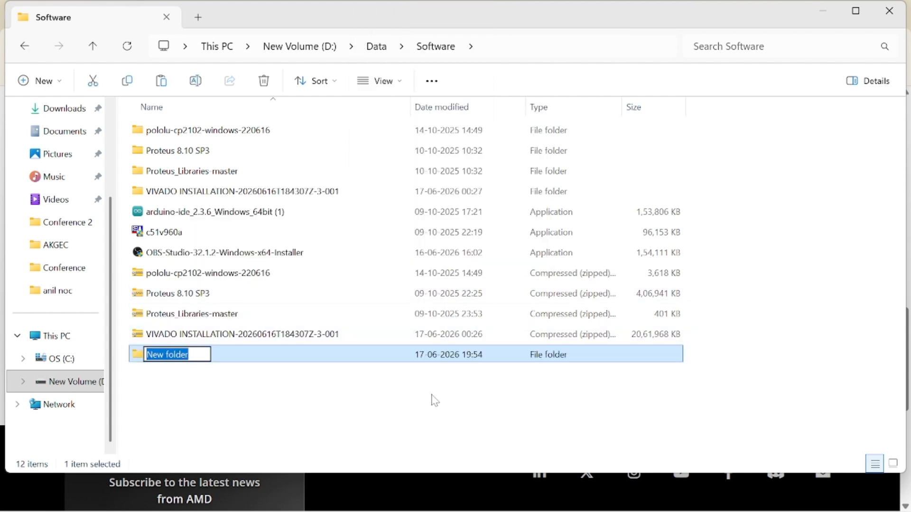
type("Viva")
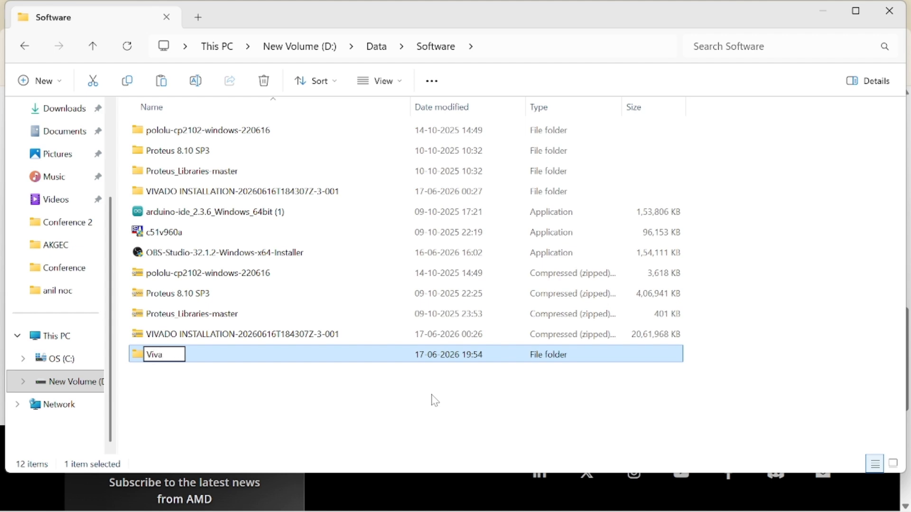
type("do 2025")
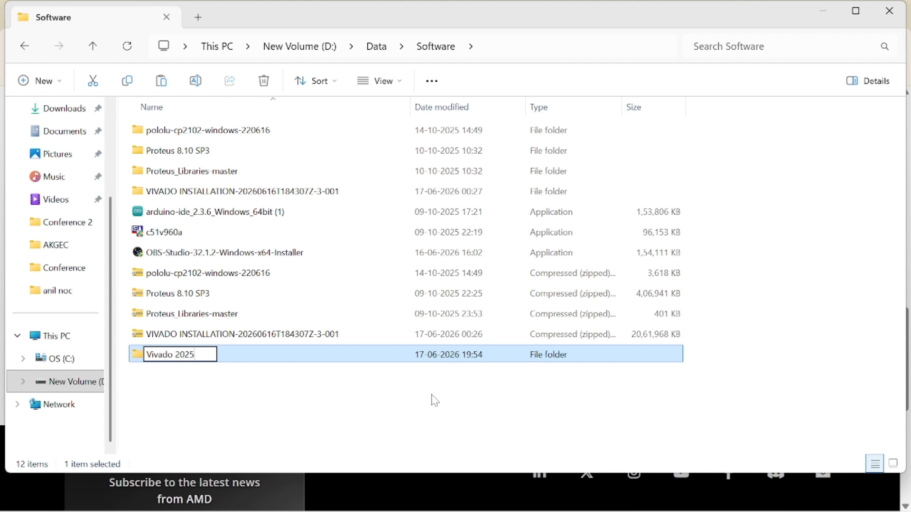
type(".2")
Step: Confirm the Vivado 2025.2 folder name, paste the installer into it, and widen the Name column
left_click(411, 404)
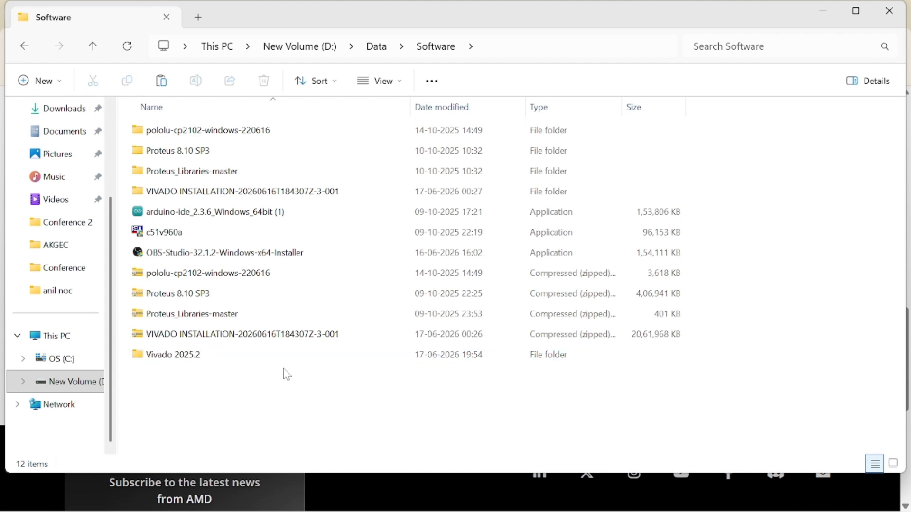
double_click(190, 355)
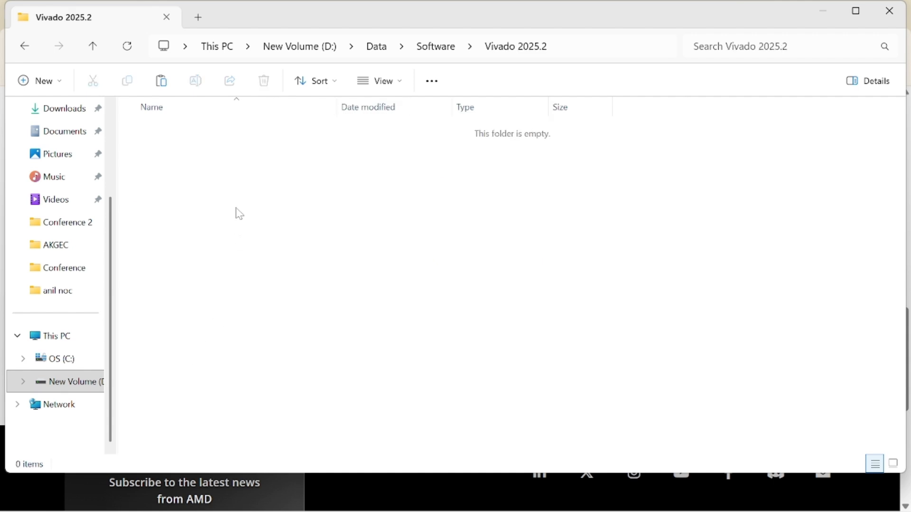
key("ctrl+v")
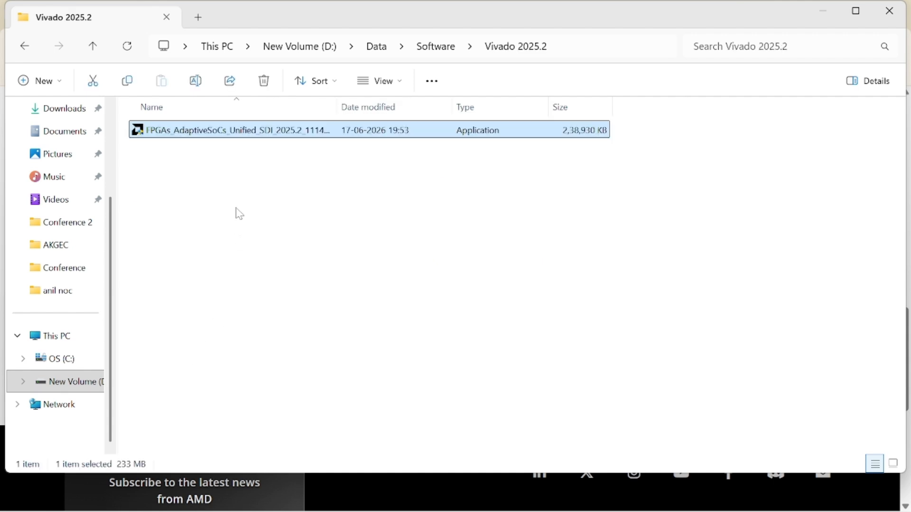
left_click(239, 214)
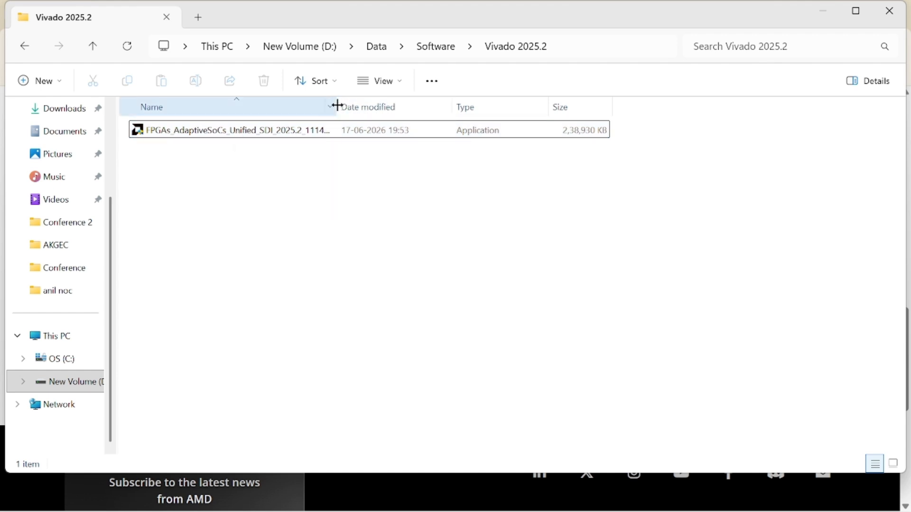
left_click_drag(337, 105, 430, 104)
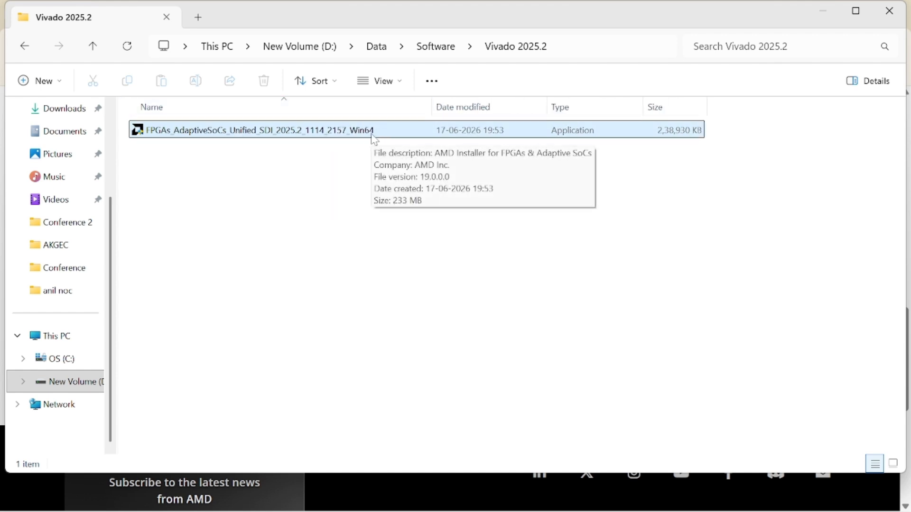
left_click(339, 135)
Step: Run the installer as administrator and allow its Java runtime through the Windows firewall
right_click(338, 131)
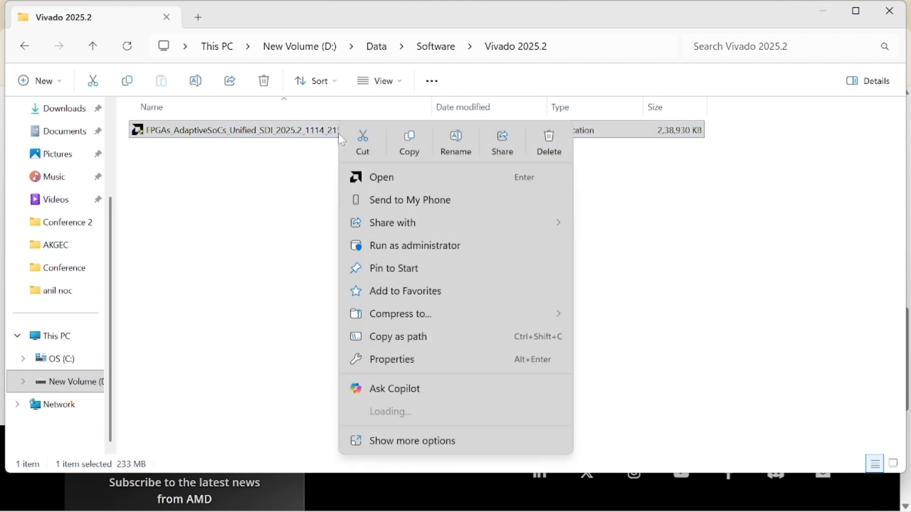
left_click(380, 245)
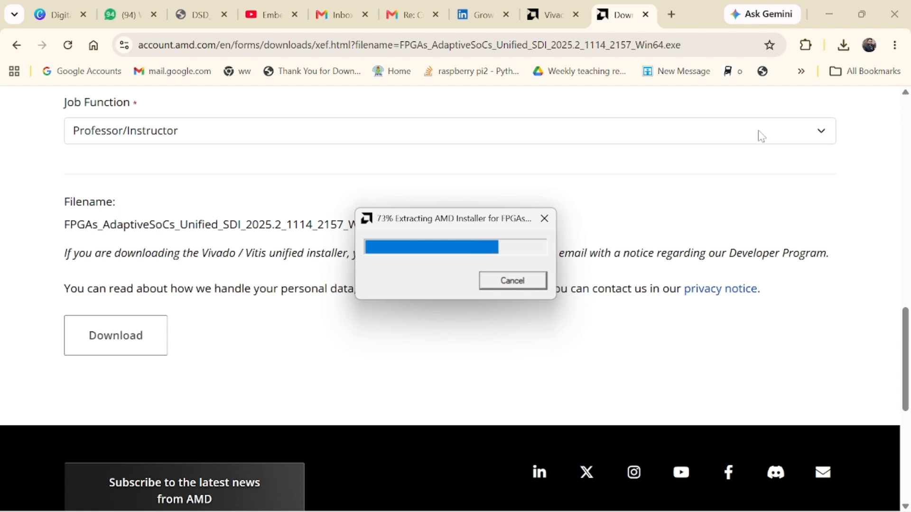
left_click(828, 14)
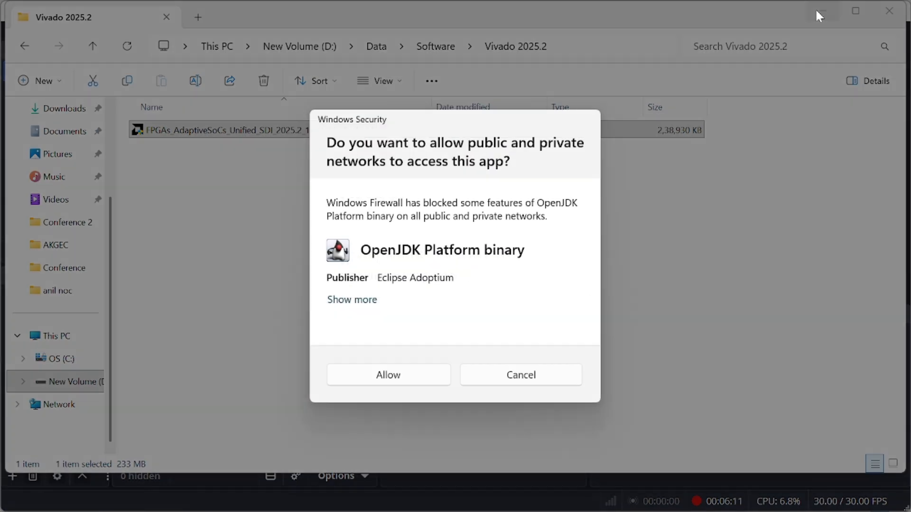
left_click(396, 378)
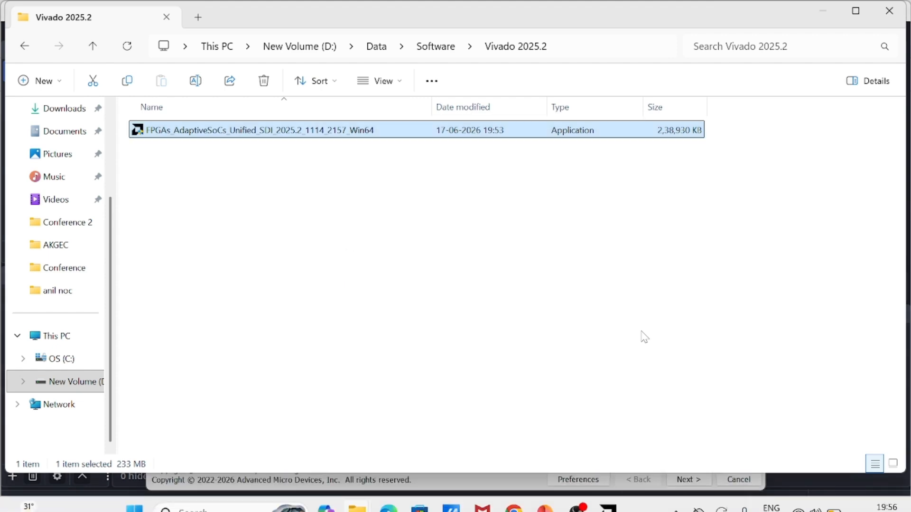
left_click(828, 12)
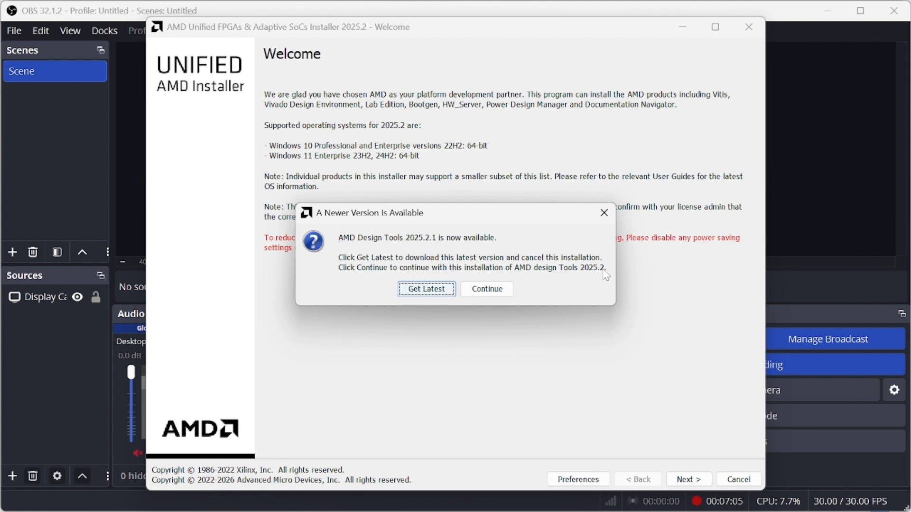
Step: Continue with 2025.2 in the newer-version dialog, move the window left, and pass the Welcome page
left_click(506, 291)
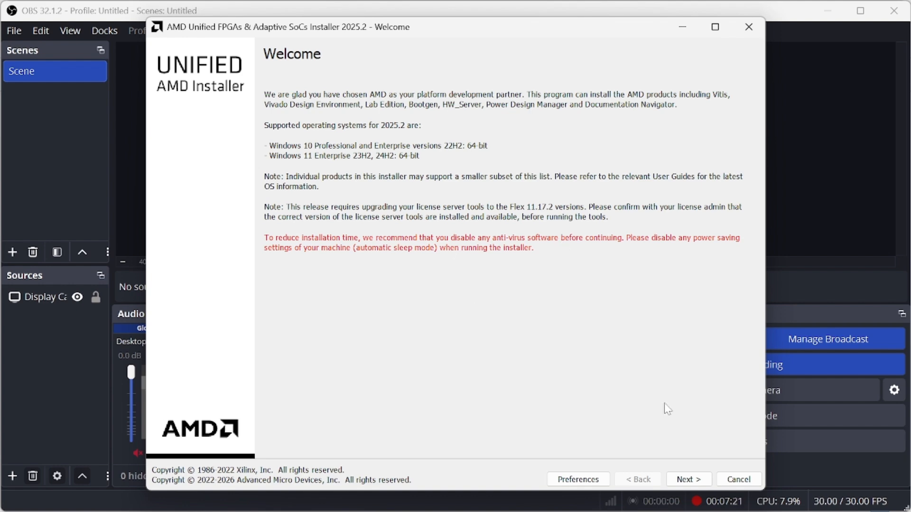
mouse_move(606, 32)
left_mouse_down()
mouse_move(459, 28)
mouse_move(614, 27)
left_mouse_up()
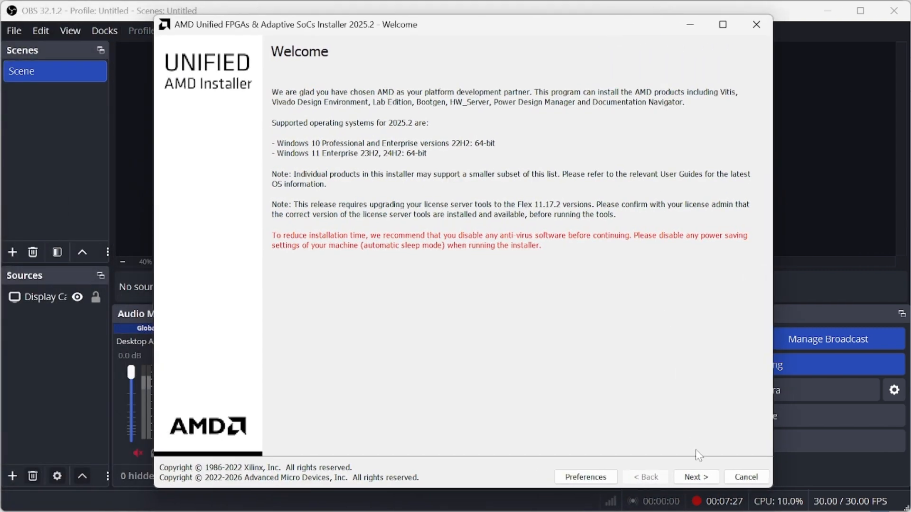
left_click(696, 477)
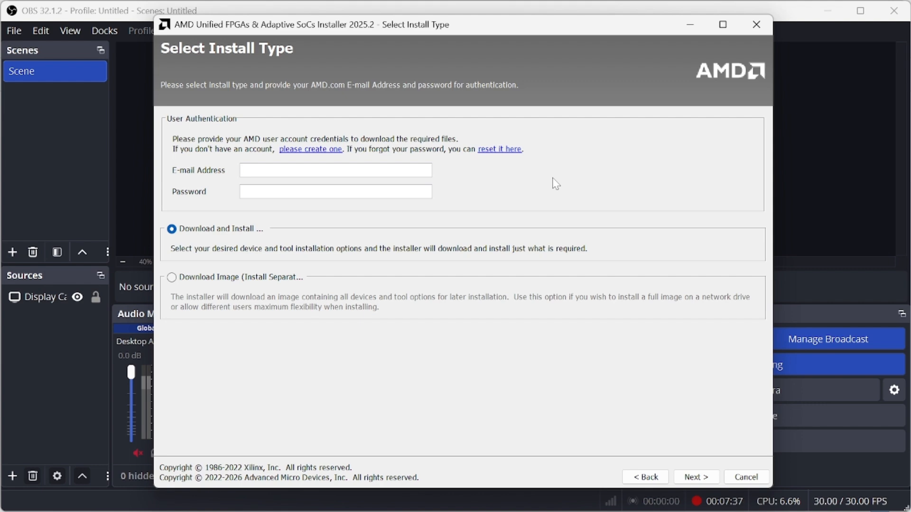
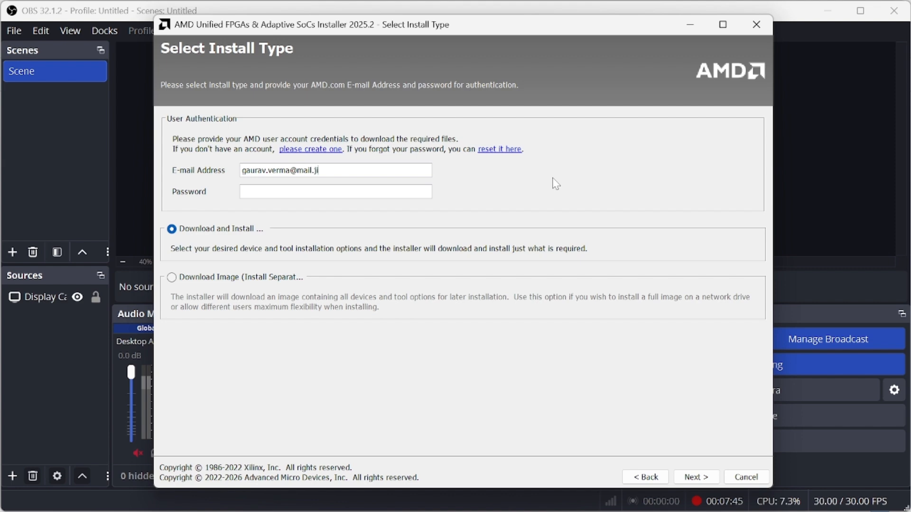
Step: Enter the AMD account e-mail and password with Download and Install kept, and continue
left_click(377, 189)
type("*")
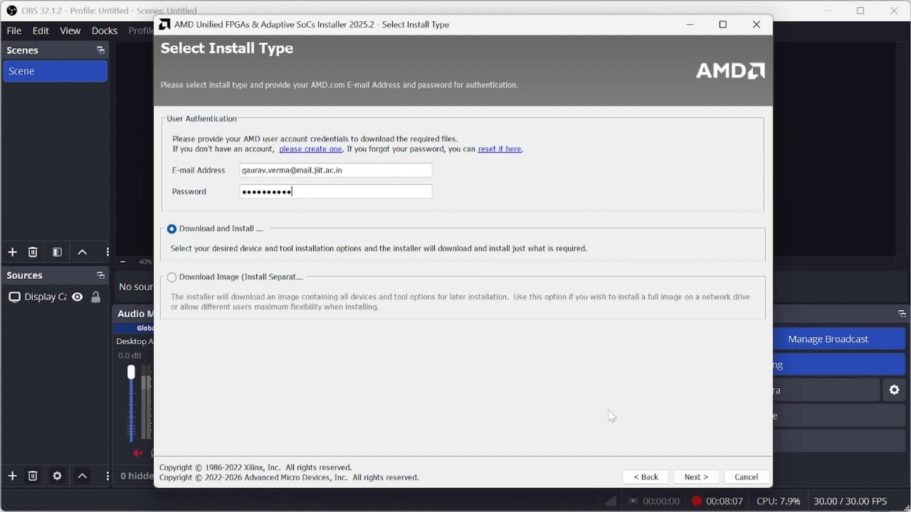
left_click(703, 482)
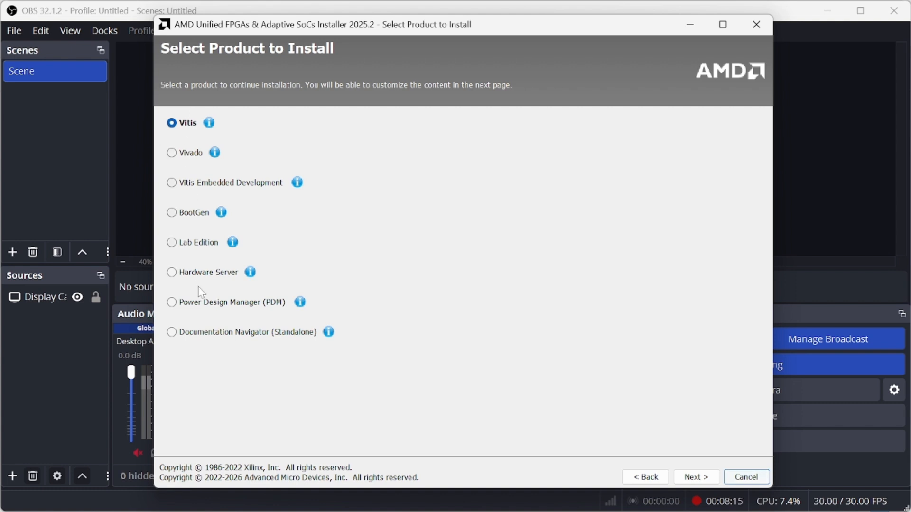
Step: Pick Vivado as the product and the no-cost Vivado ML Standard edition
left_click(172, 154)
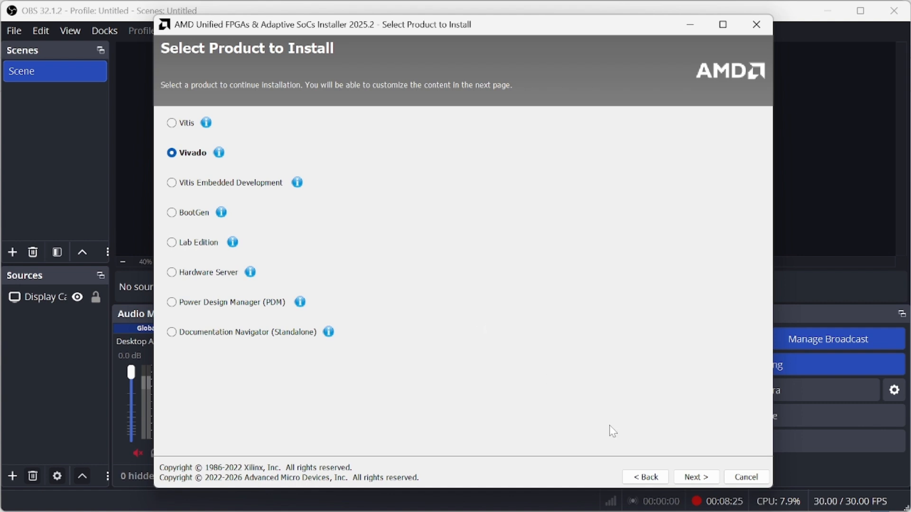
left_click(696, 477)
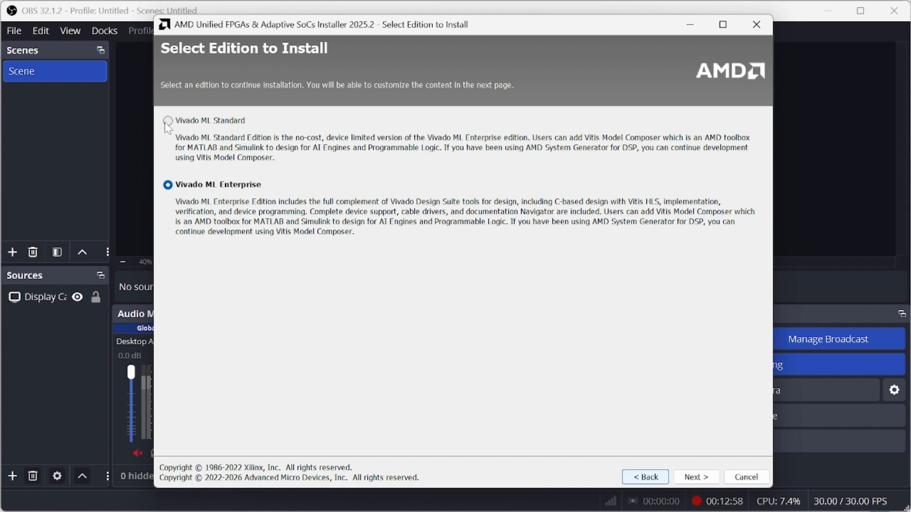
left_click(168, 121)
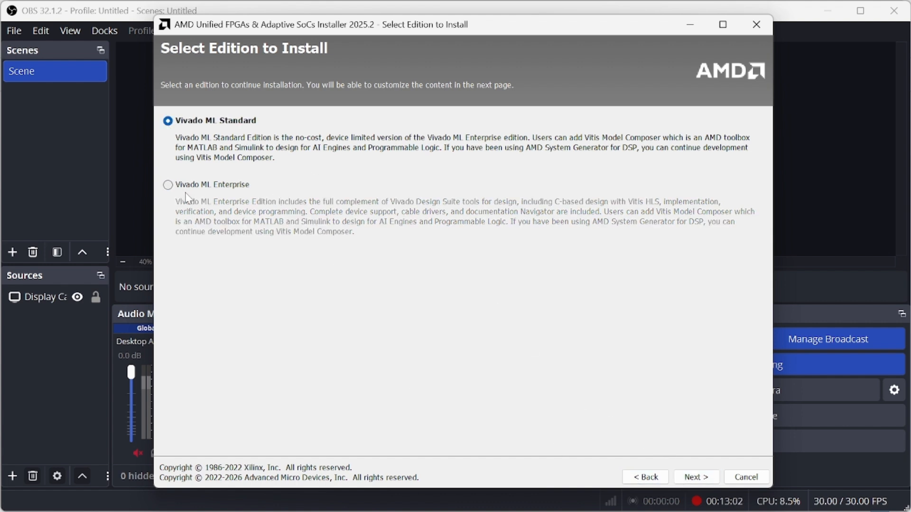
Step: Add Zynq-7000 and Zynq UltraScale+ MPSoC devices from the SoCs family
left_click(702, 480)
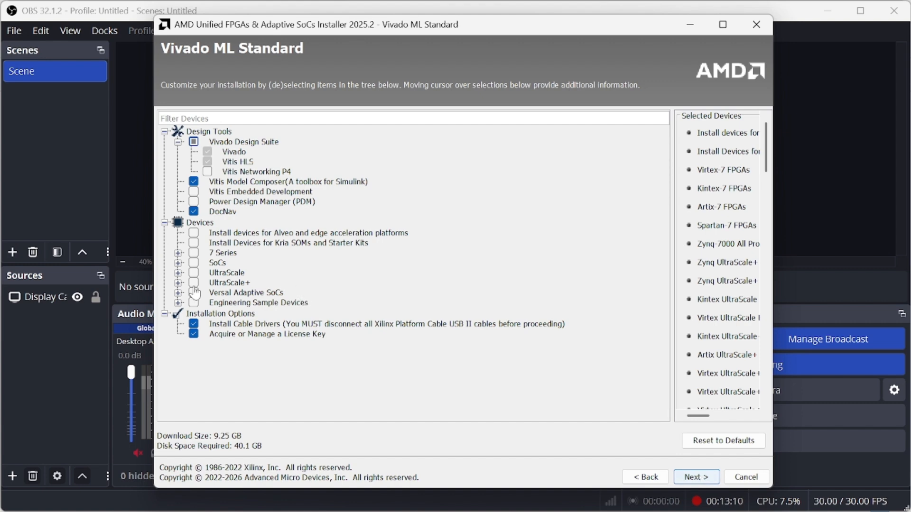
left_click(178, 264)
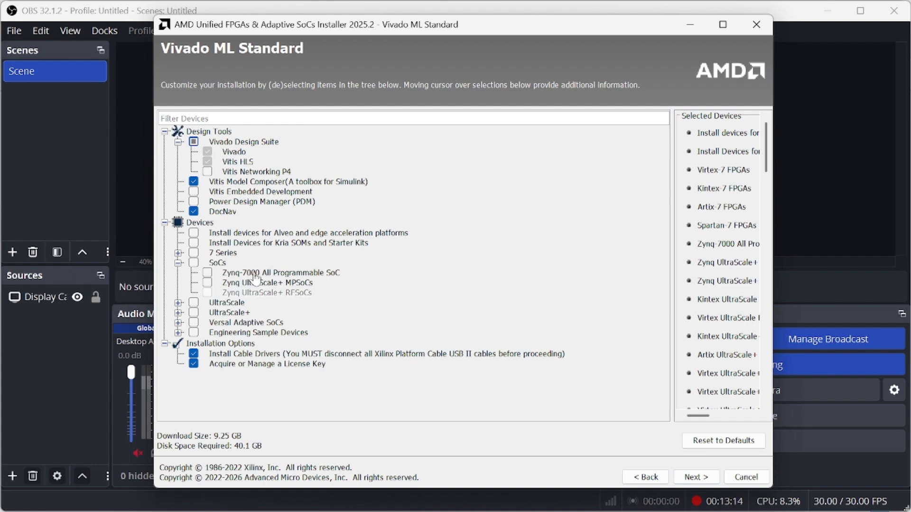
left_click(208, 274)
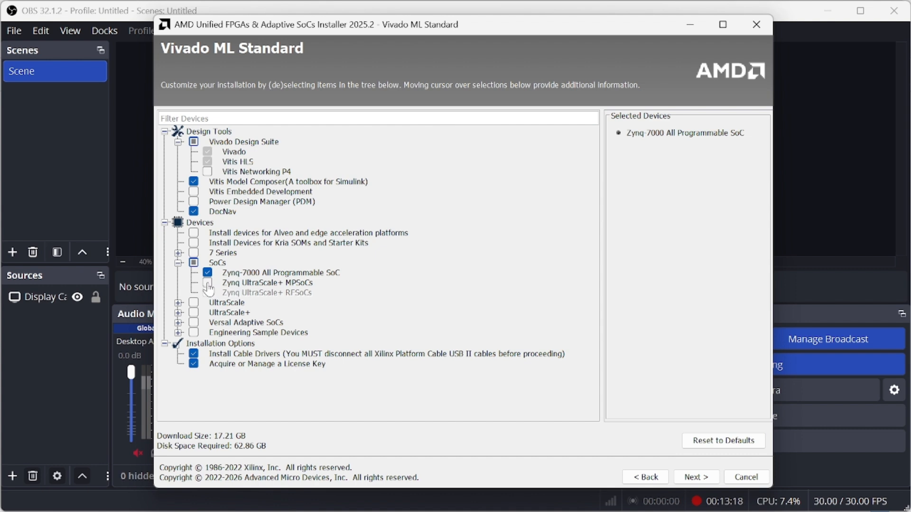
left_click(207, 283)
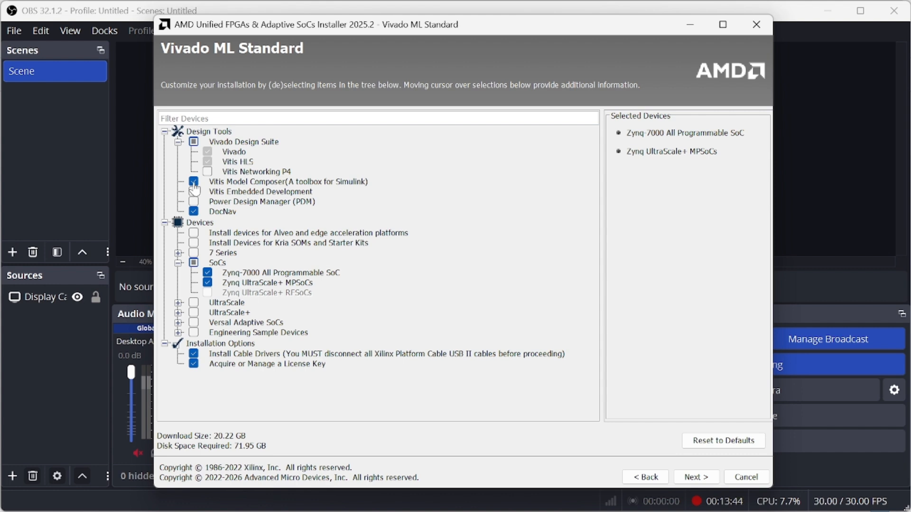
Step: Leave out Vitis Model Composer and DocNav, trimming the download to 19.63 GB
mouse_move(195, 190)
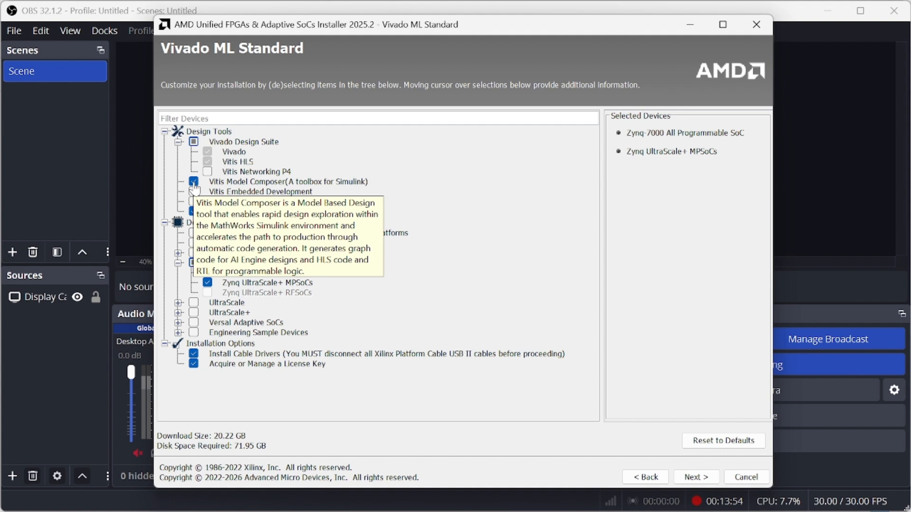
left_click(193, 183)
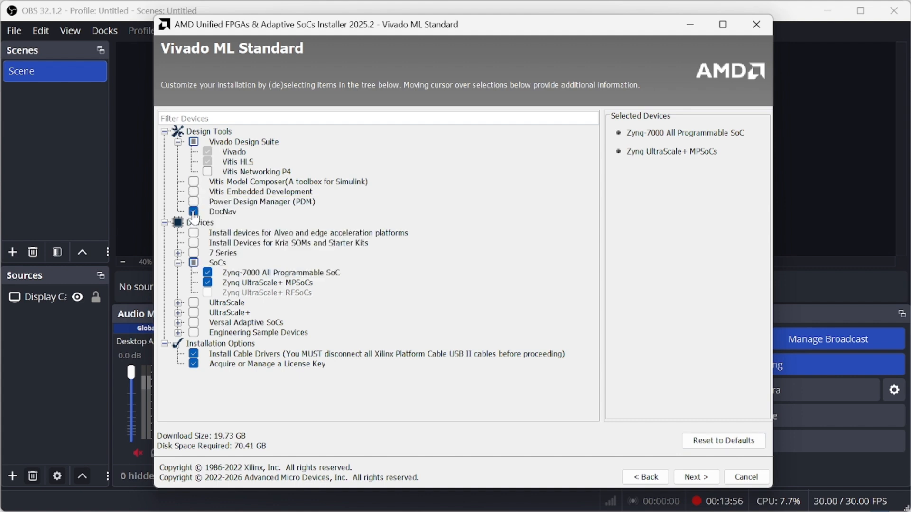
left_click(194, 213)
left_click(693, 488)
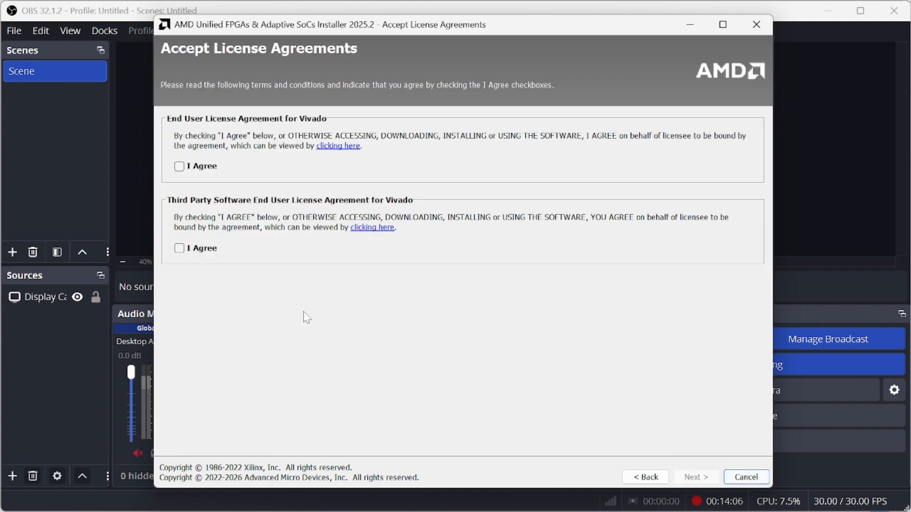
Step: Accept the Vivado end user and third-party software licence agreements
left_click(179, 166)
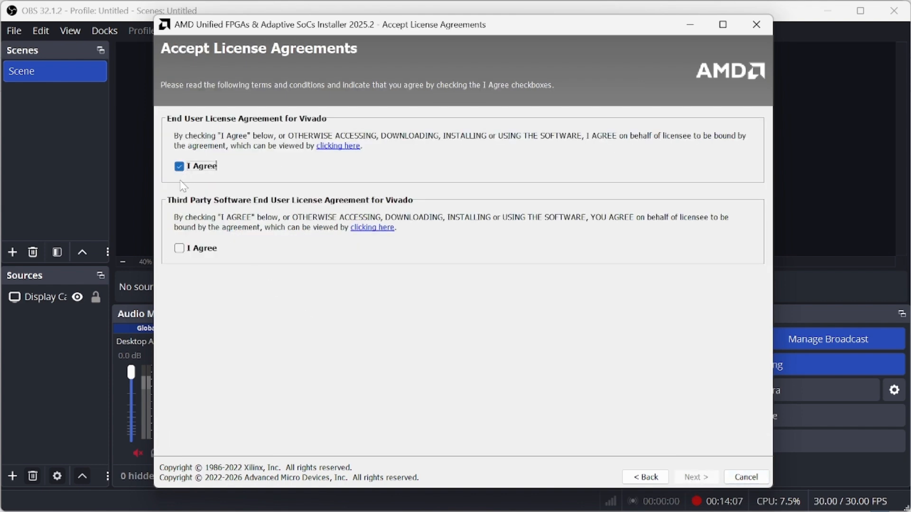
left_click(179, 249)
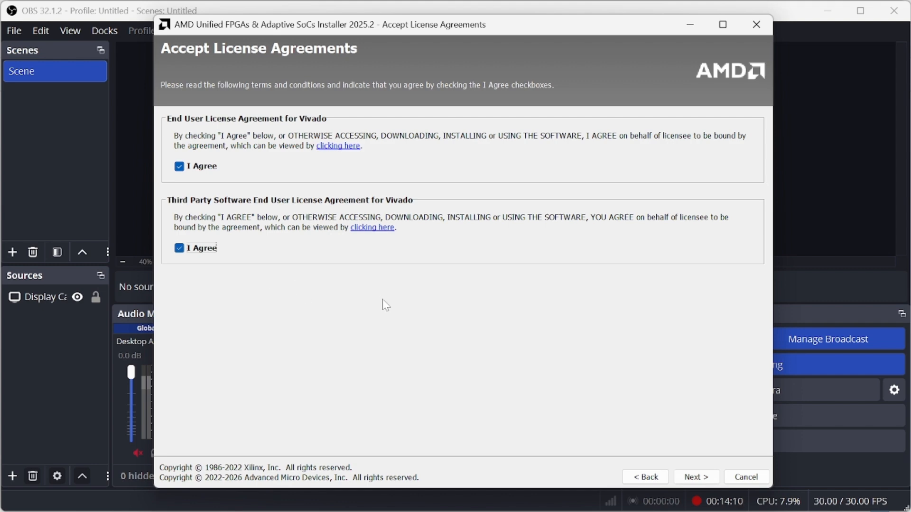
left_click(694, 482)
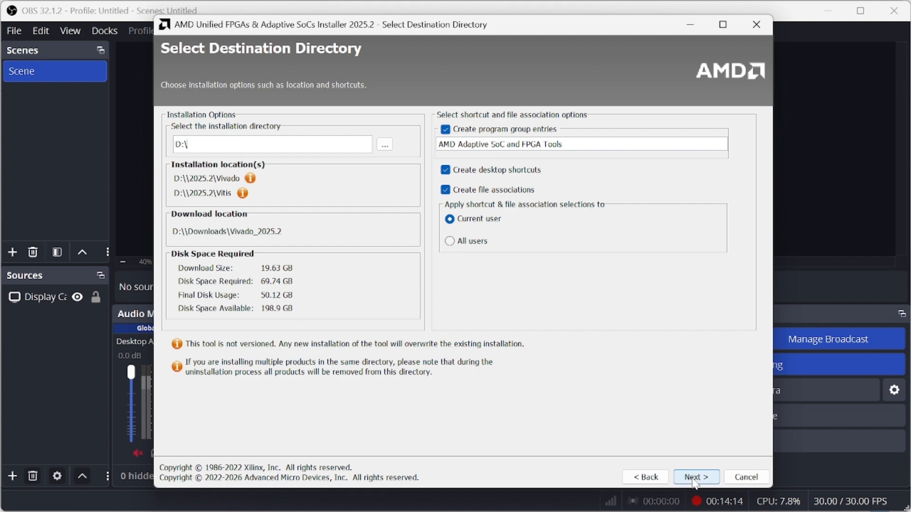
left_click(384, 144)
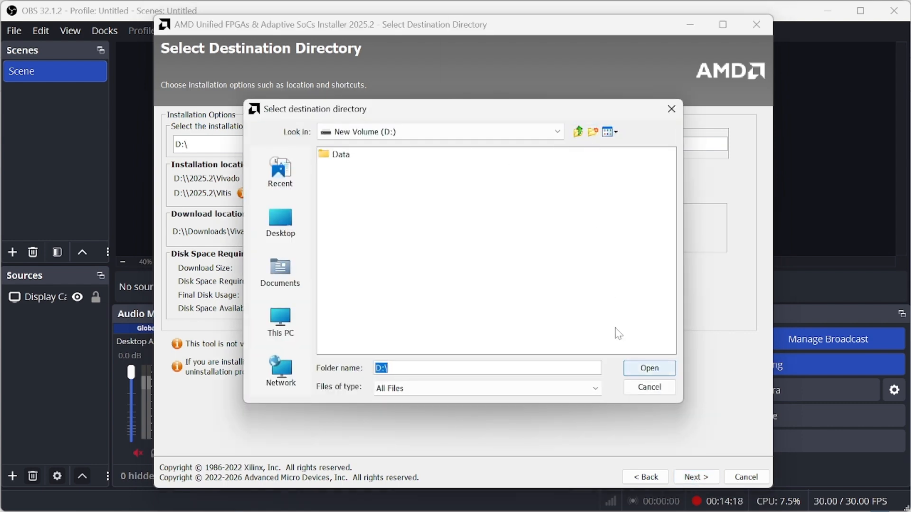
Step: Choose the C: drive as the installation directory
left_click(558, 132)
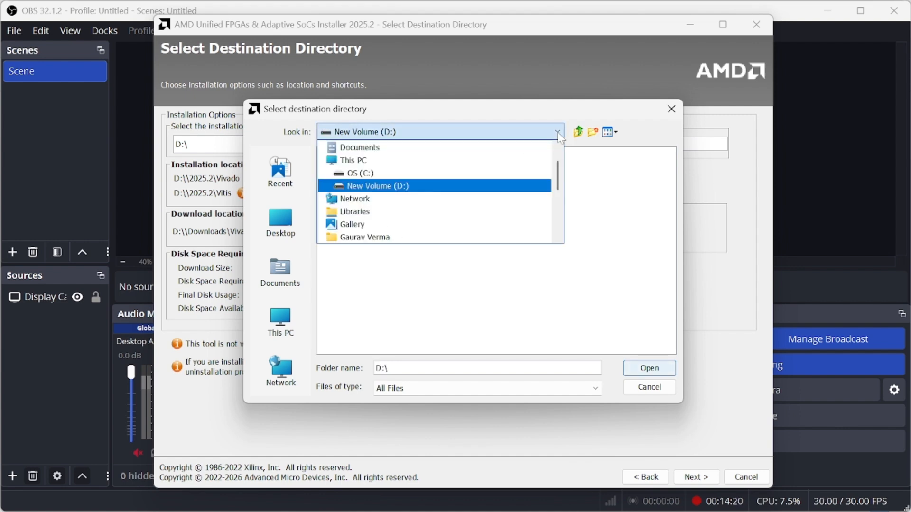
left_click(409, 173)
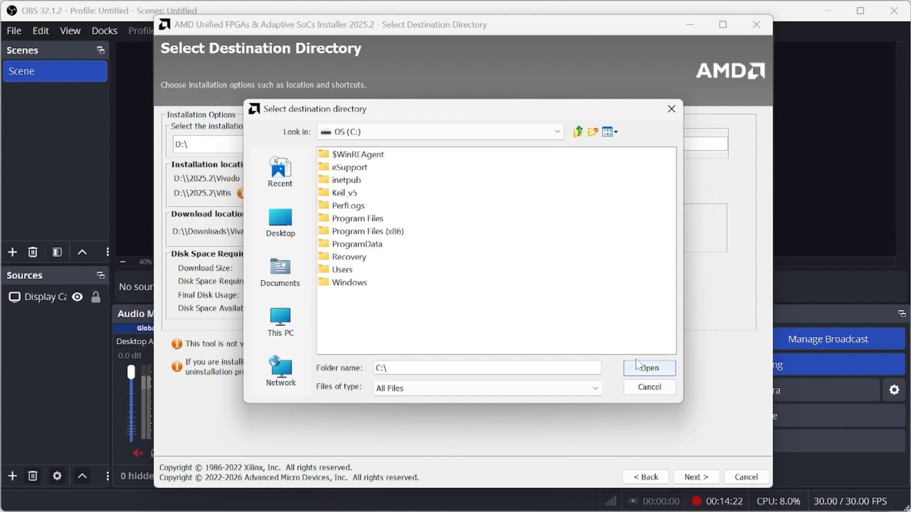
left_click(657, 377)
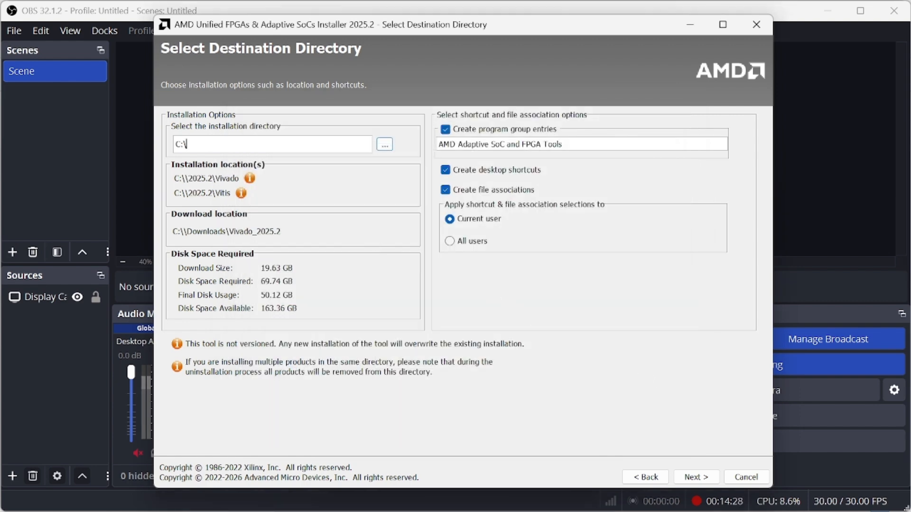
Step: Look through ProgramData\Xilinx, Program Files (x86) and Program Files, returning to C:\
left_click(384, 144)
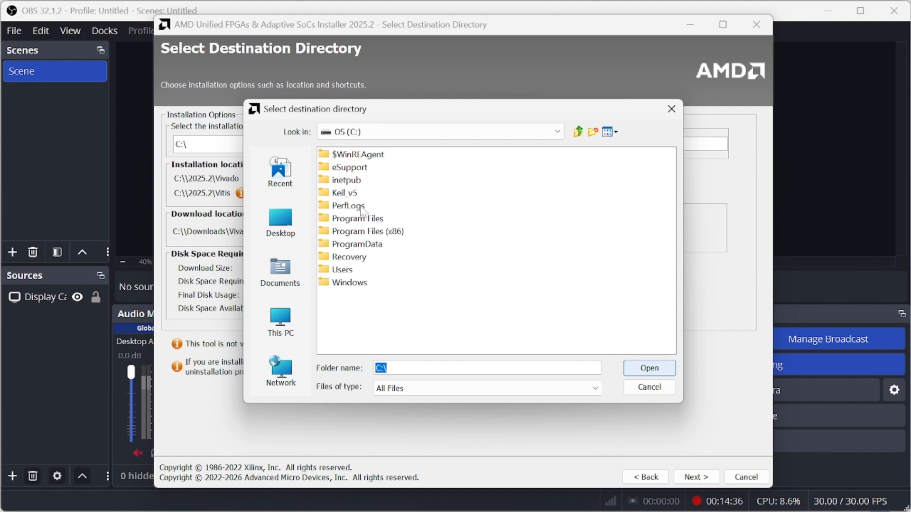
double_click(370, 244)
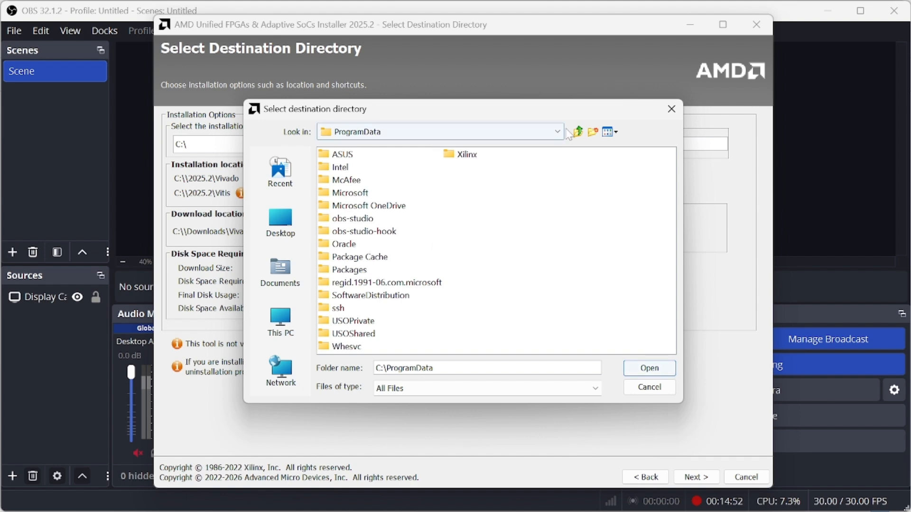
double_click(465, 156)
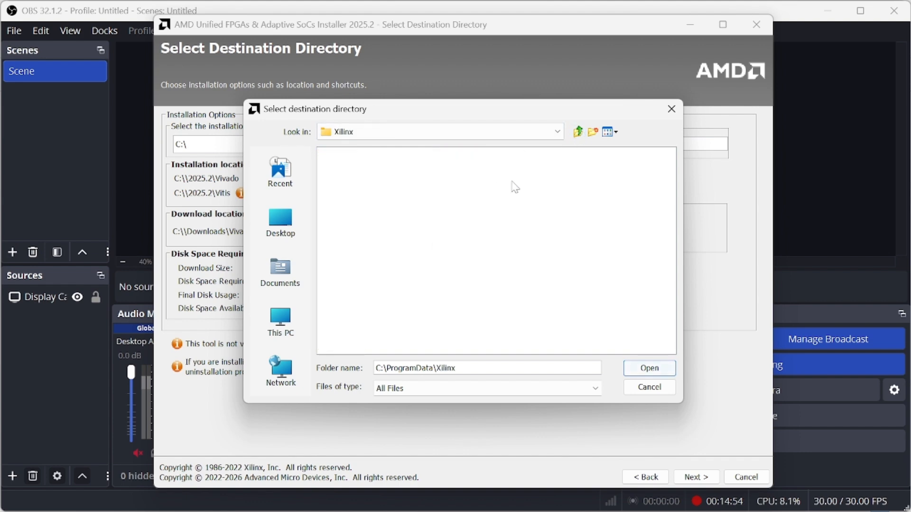
left_click(578, 133)
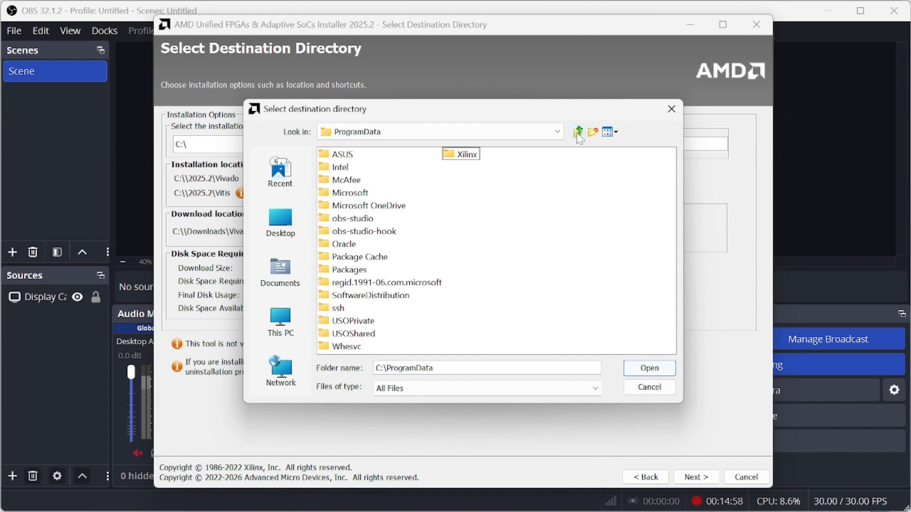
left_click(578, 132)
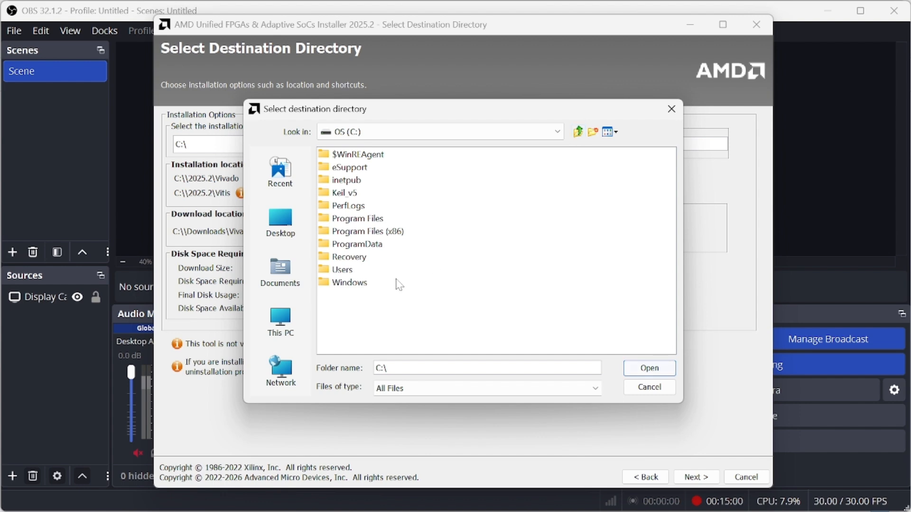
double_click(363, 231)
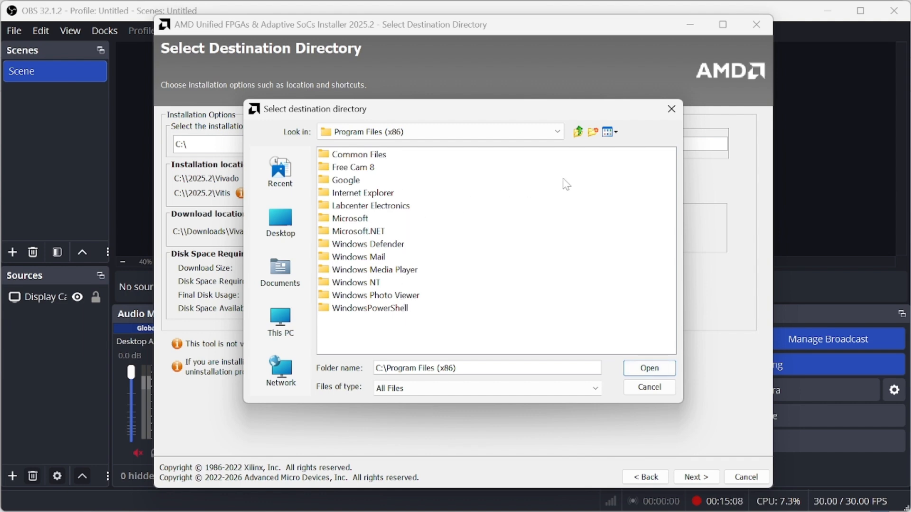
left_click(578, 131)
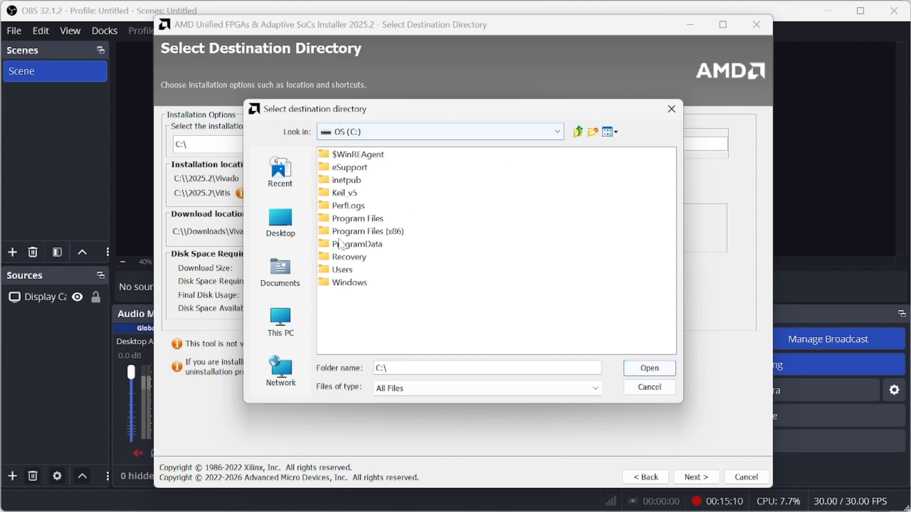
double_click(351, 218)
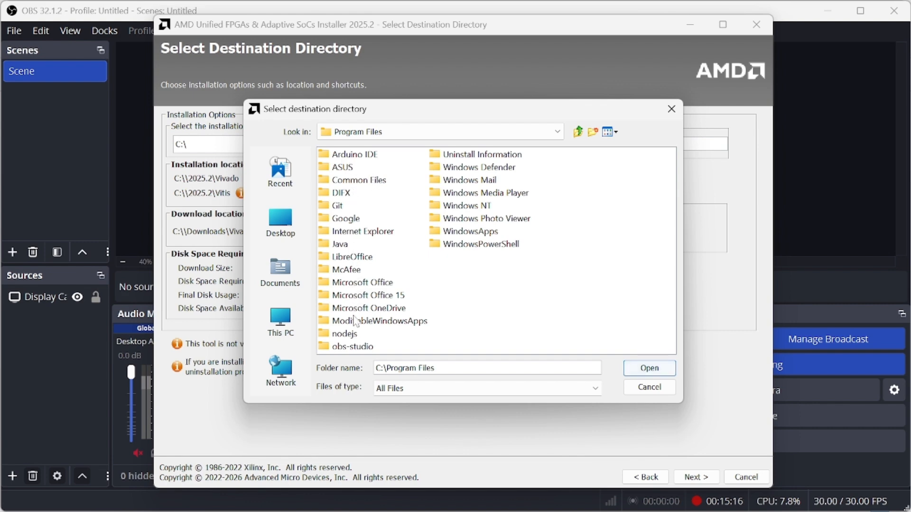
left_click(578, 134)
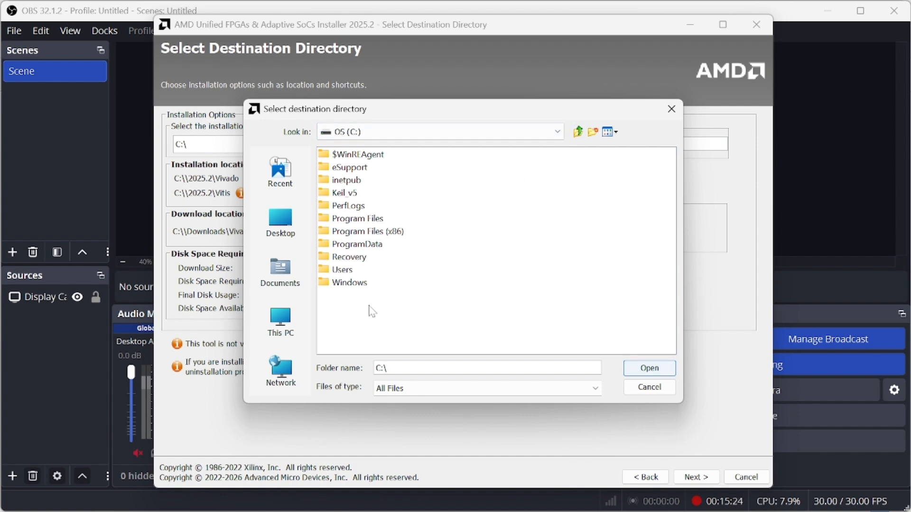
Step: Keep C:\ as the destination and reach the 50.12 GB installation summary
left_click_drag(394, 113, 530, 153)
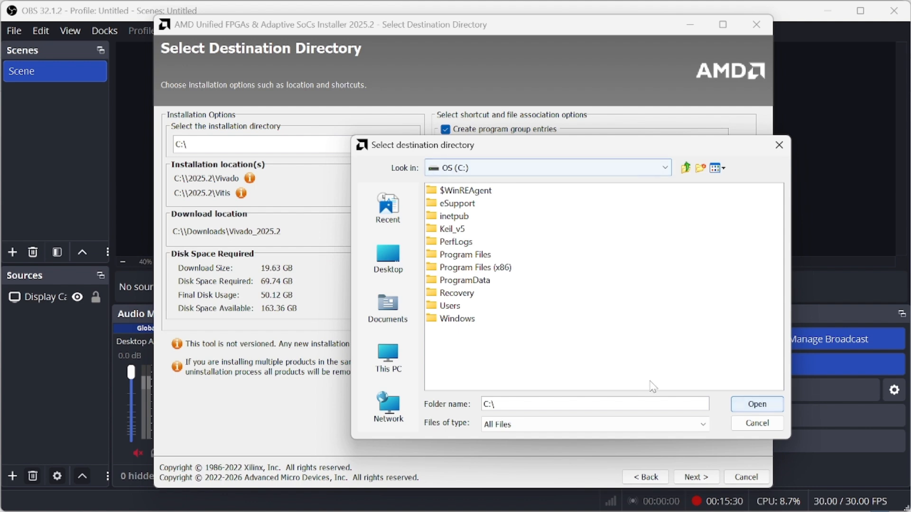
left_click(757, 405)
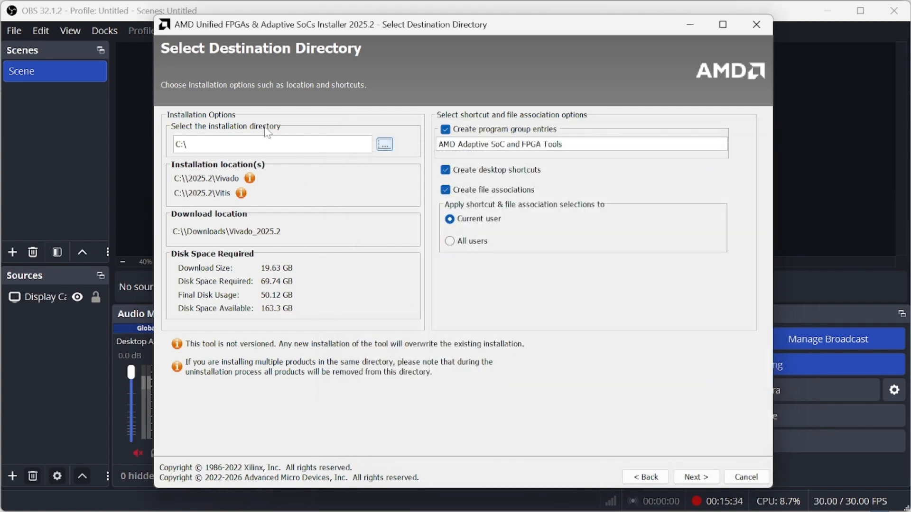
left_click(689, 479)
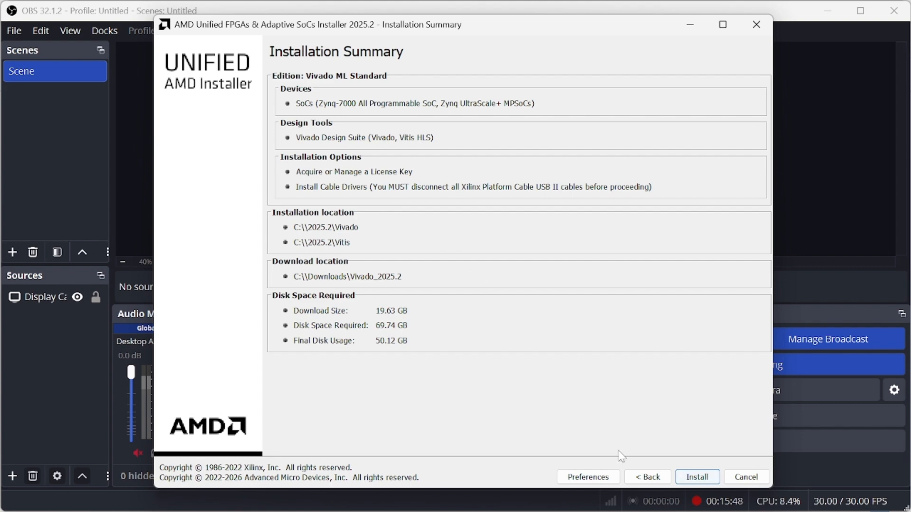
Step: Launch the Vivado ML Standard installation from the summary page
left_click(696, 477)
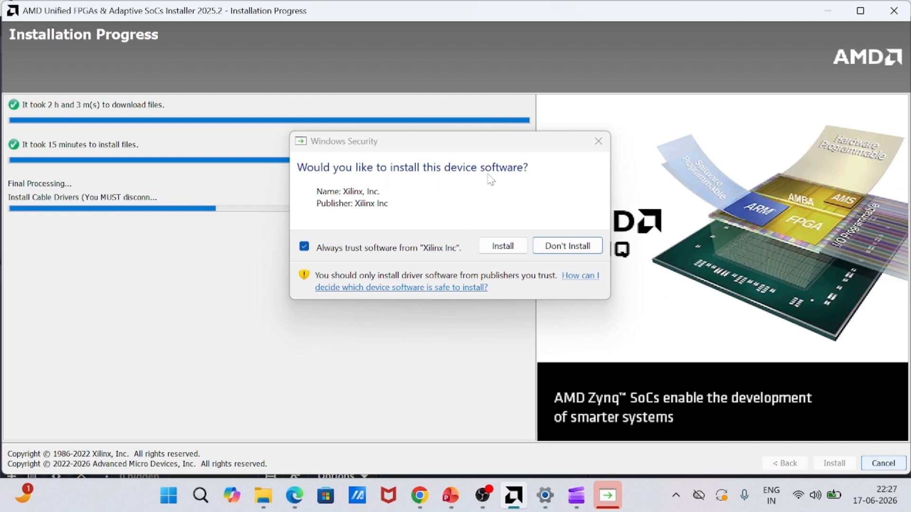
Step: Allow the Xilinx cable driver and acknowledge the successful installation
left_click(503, 247)
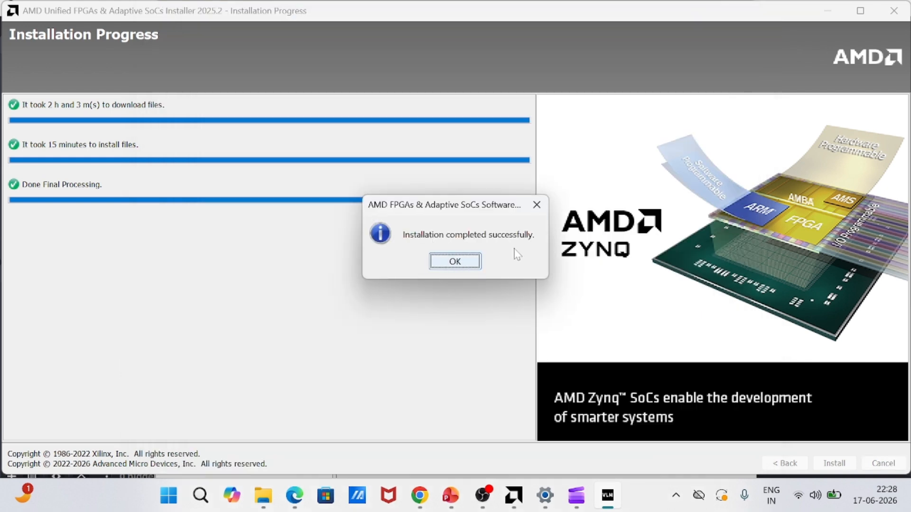
left_click(467, 266)
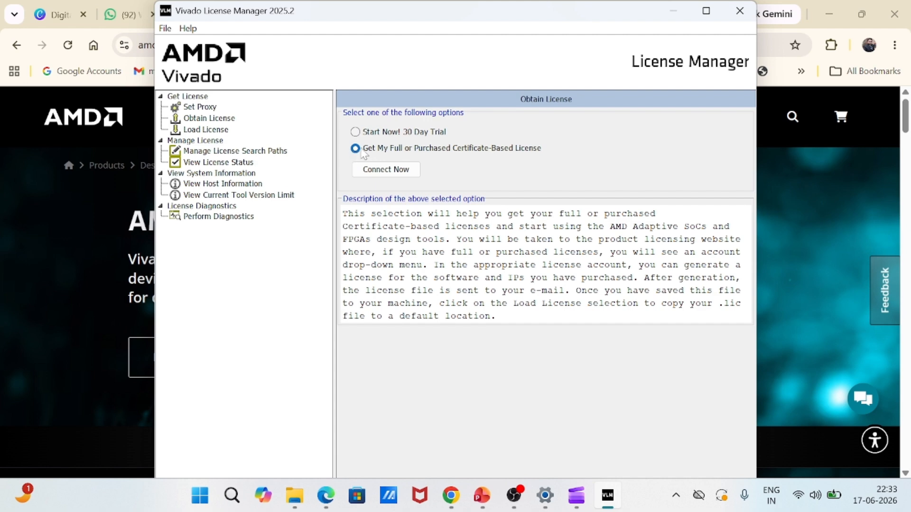
Step: Use Connect Now to open AMD's licensing site for a certificate-based licence
left_click(378, 174)
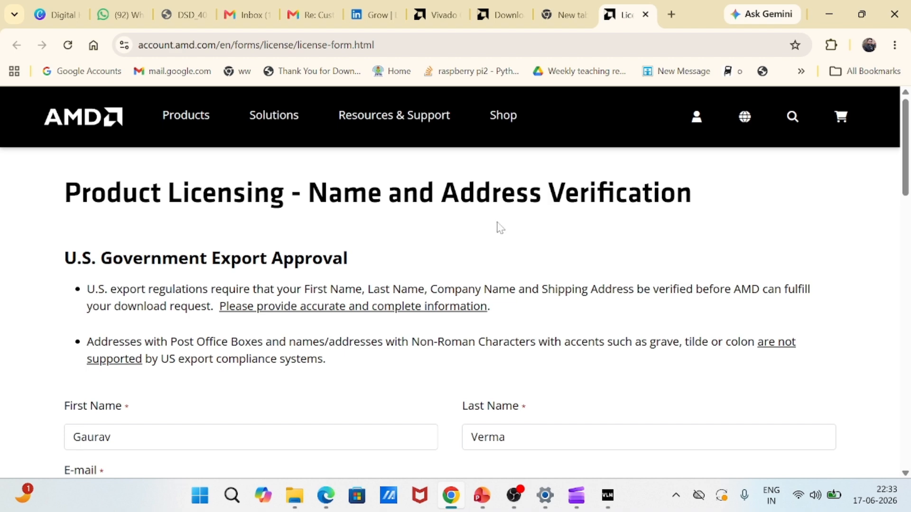
Step: Review the pre-filled export-approval verification form and submit it
scroll(500, 227, "down", 3)
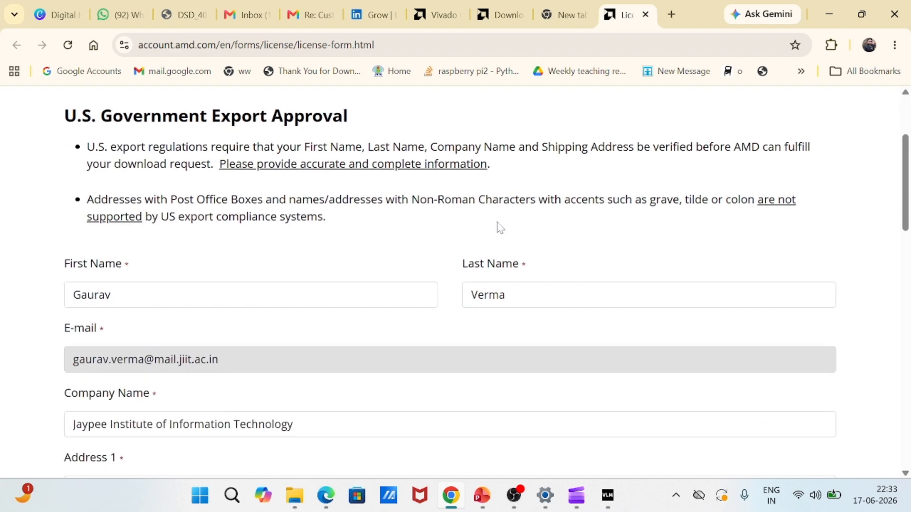
scroll(498, 226, "down", 1)
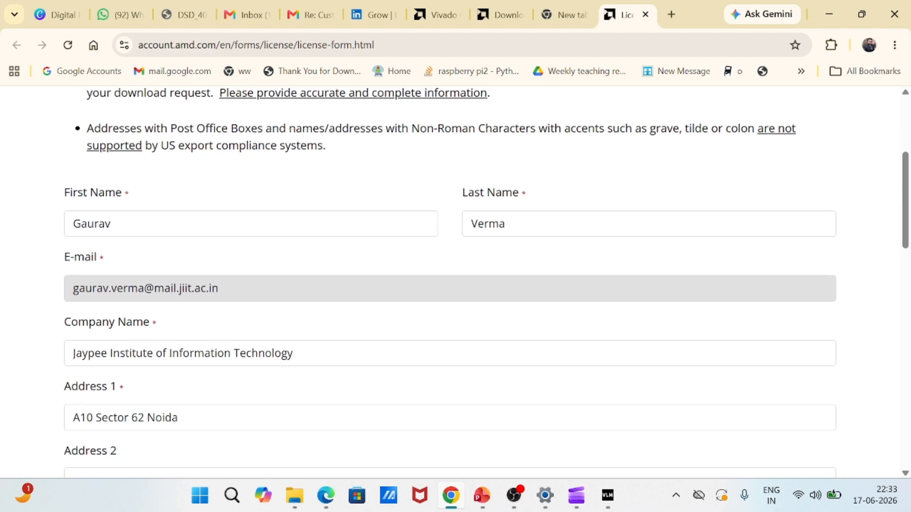
scroll(487, 285, "up", 2)
scroll(487, 285, "down", 4)
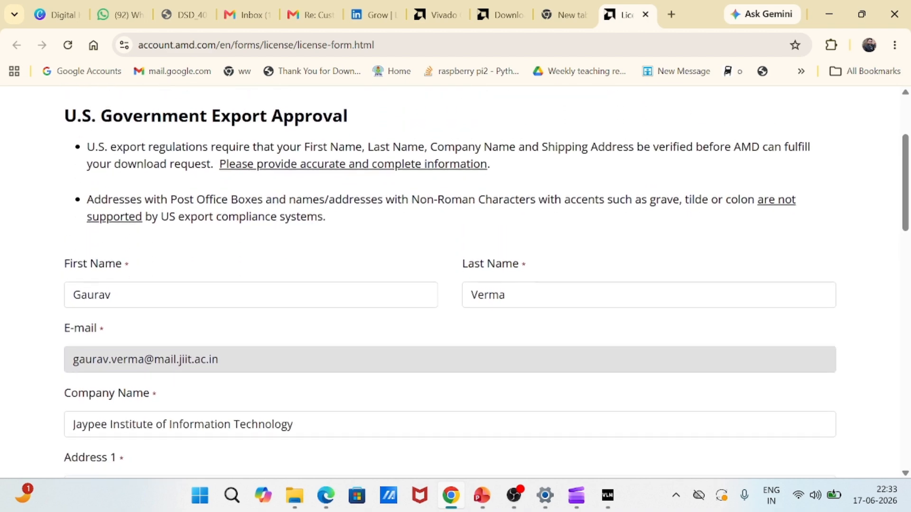
scroll(498, 228, "down", 4)
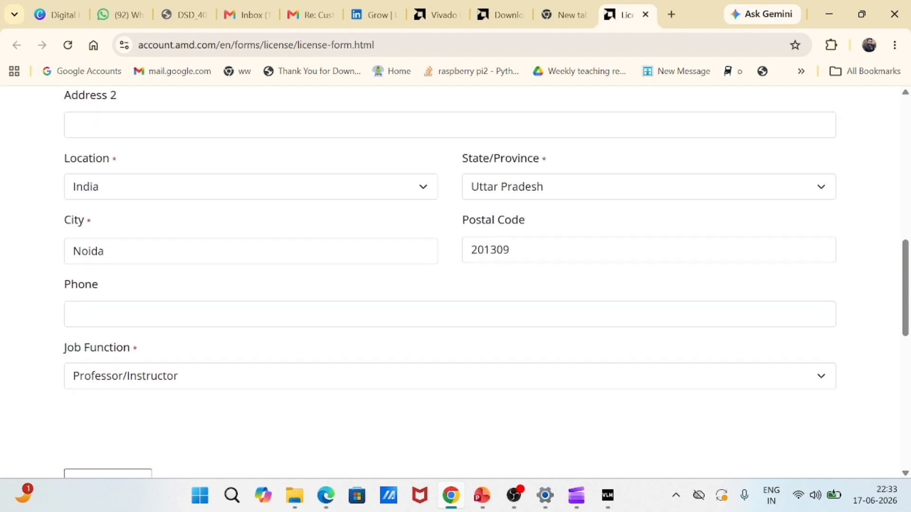
scroll(497, 283, "down", 1)
scroll(499, 282, "down", 2)
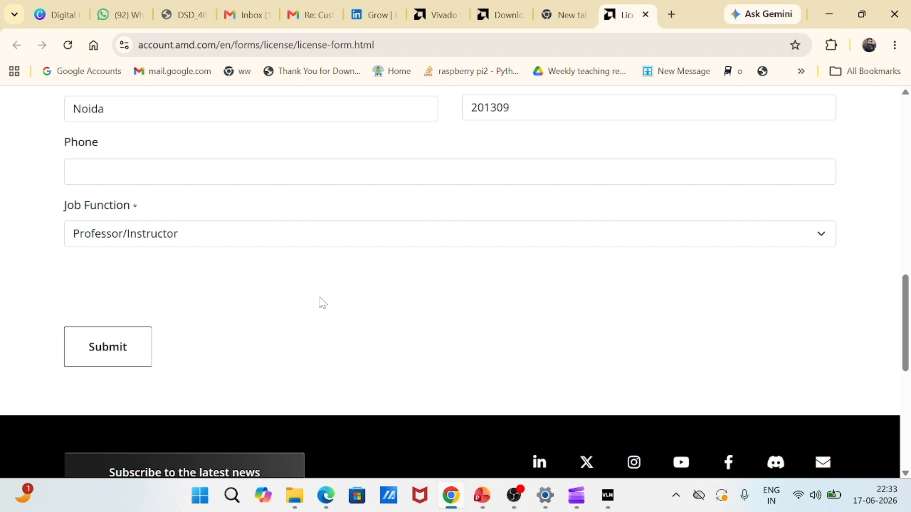
left_click(127, 358)
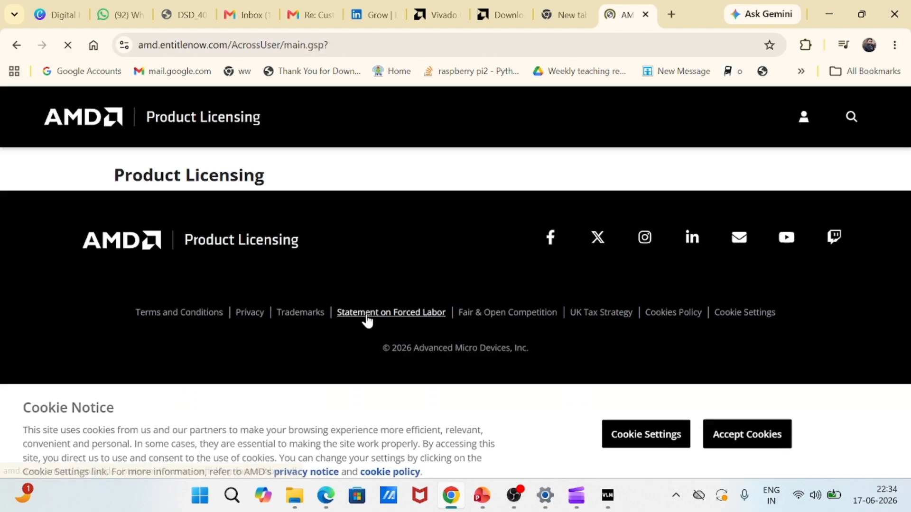
Step: Dismiss the cookie notice and tick the Vivado Design Suite: HL WebPACK 2015 and Earlier licence
left_click(732, 429)
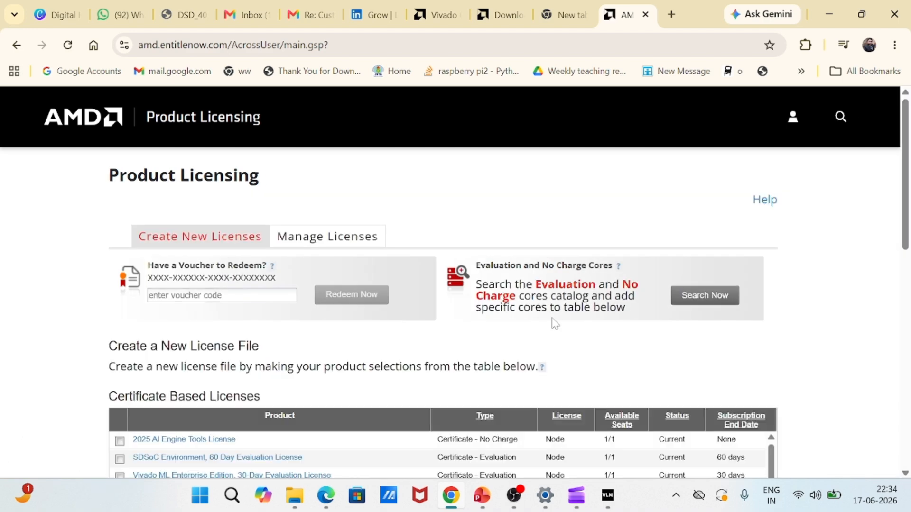
scroll(286, 198, "down", 1)
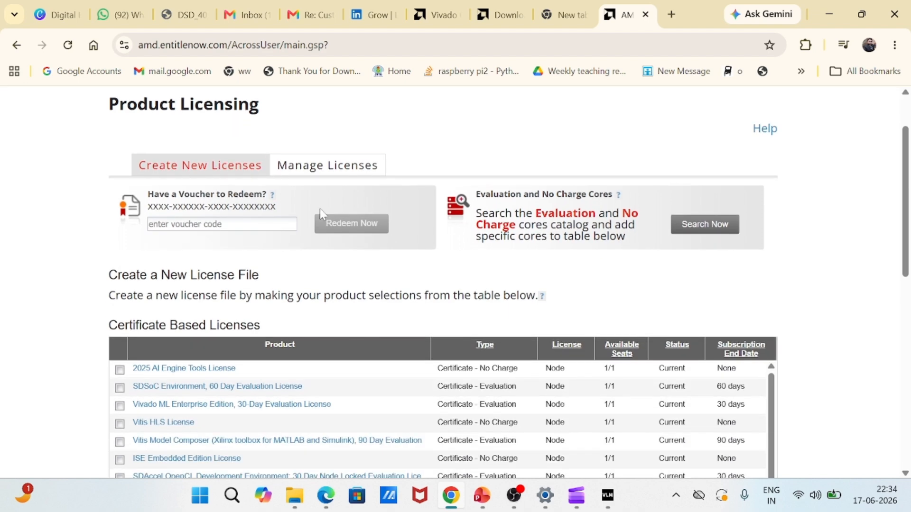
scroll(338, 244, "up", 1)
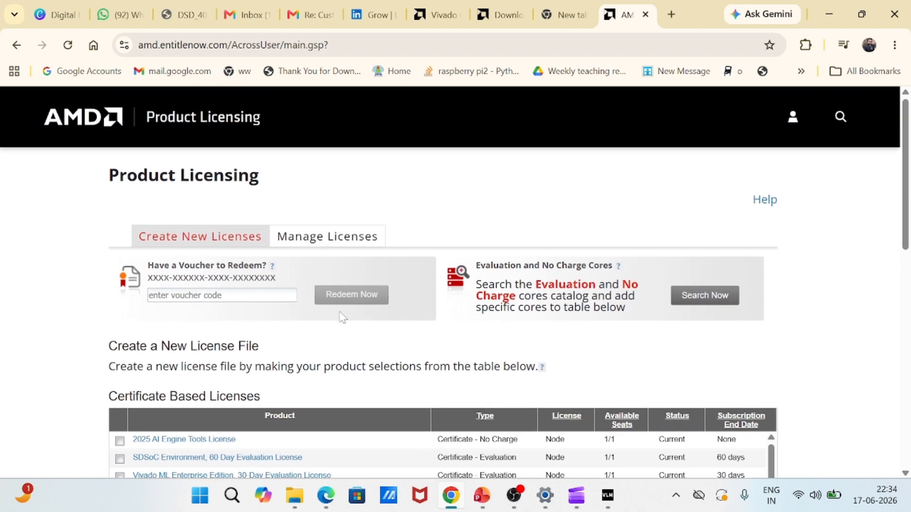
scroll(343, 317, "down", 3)
scroll(345, 323, "down", 1)
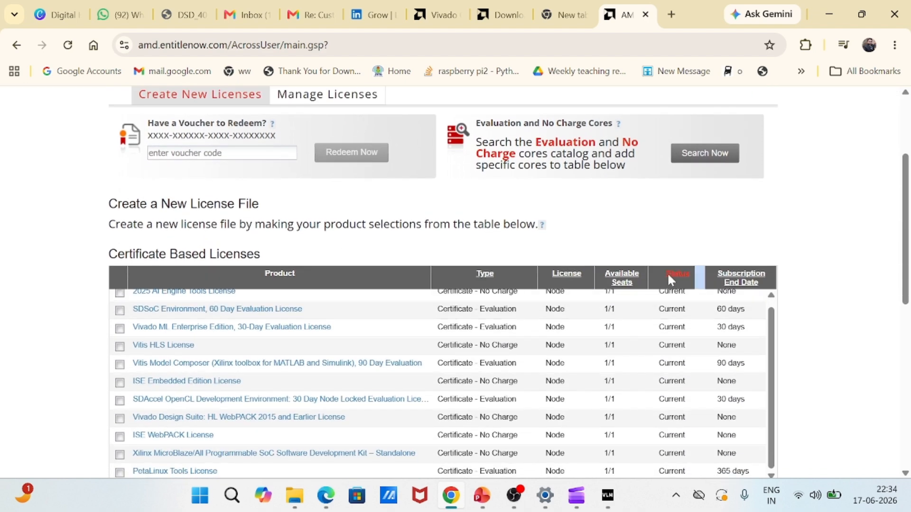
left_click_drag(904, 221, 903, 274)
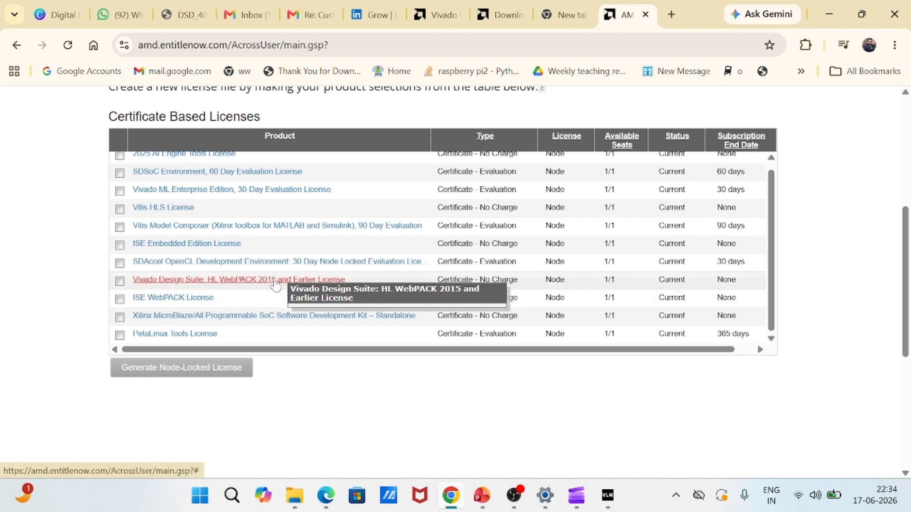
left_click(121, 282)
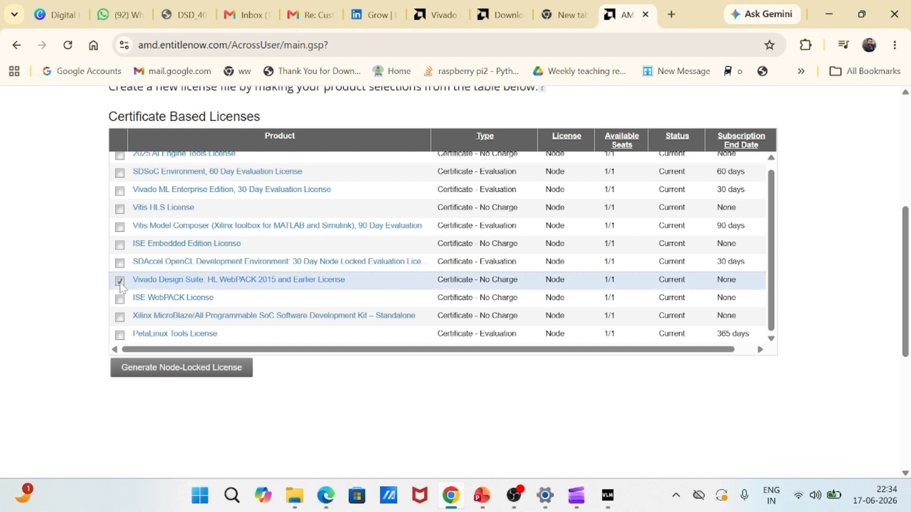
Step: Generate a node-locked WebPACK licence with host ID ANY and confirm the request
left_click(205, 373)
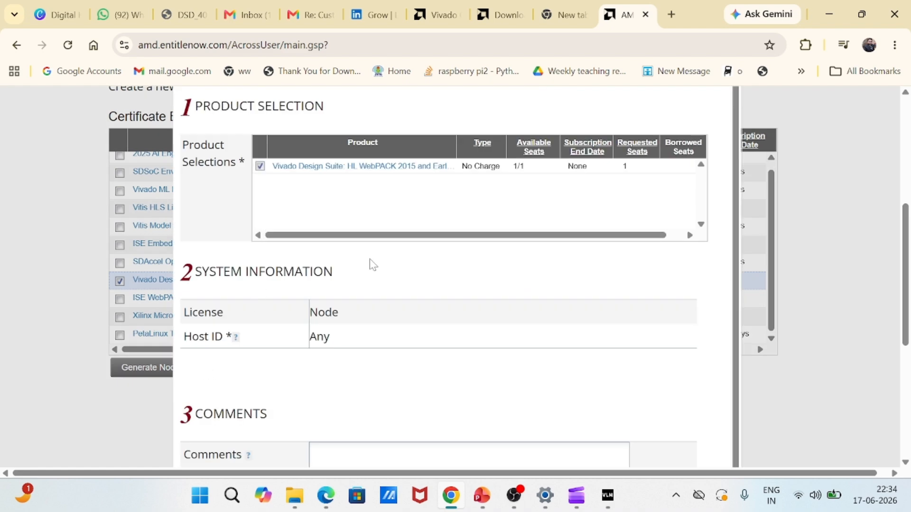
key("ctrl+minus")
key("ctrl+minus")
key("ctrl+minus")
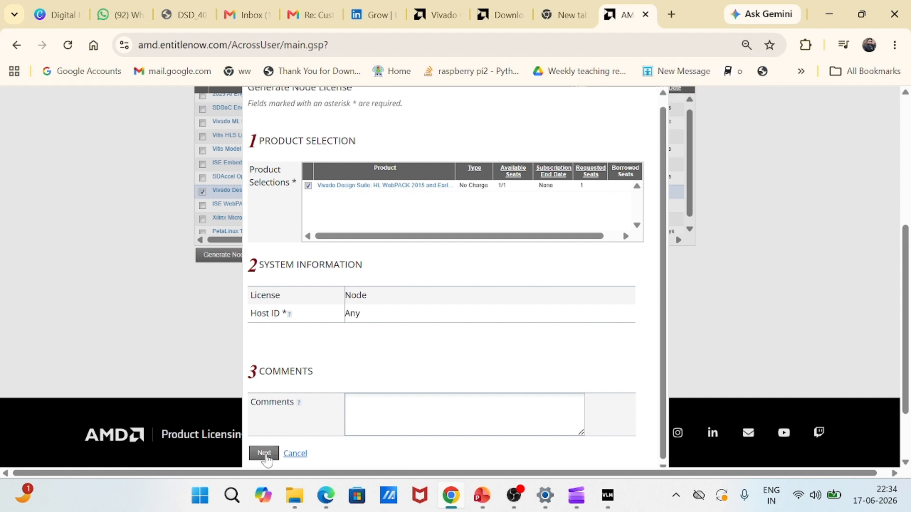
left_click(263, 454)
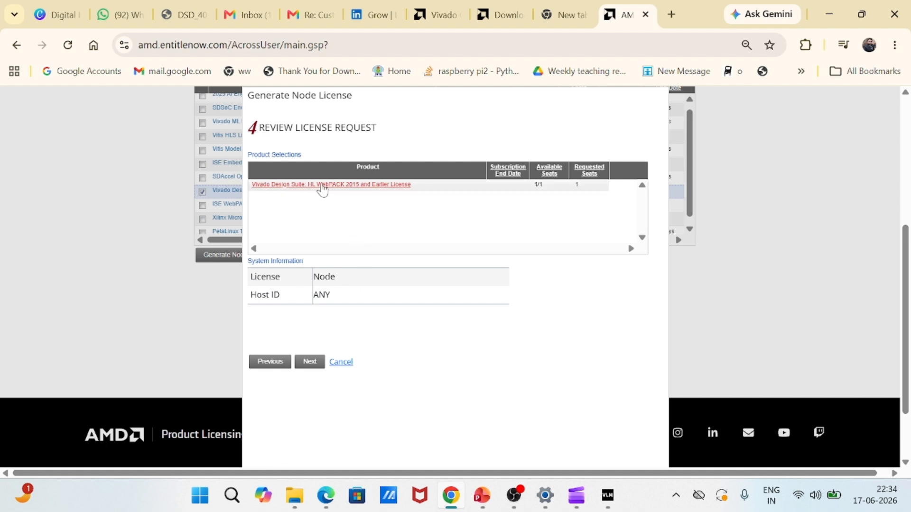
left_click(310, 362)
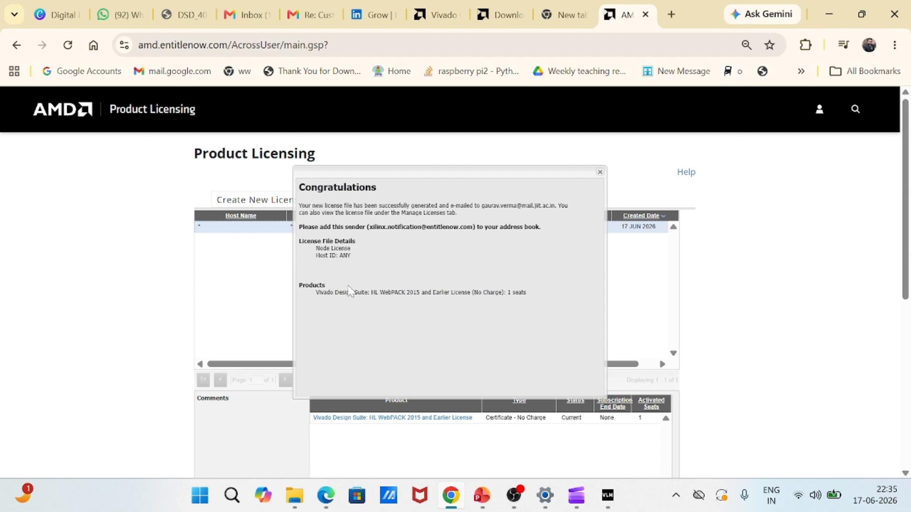
Step: Check which e-mail address received the generated WebPACK license, then bring Vivado License Manager forward
key("ctrl+plus")
key("ctrl+plus")
key("ctrl+plus")
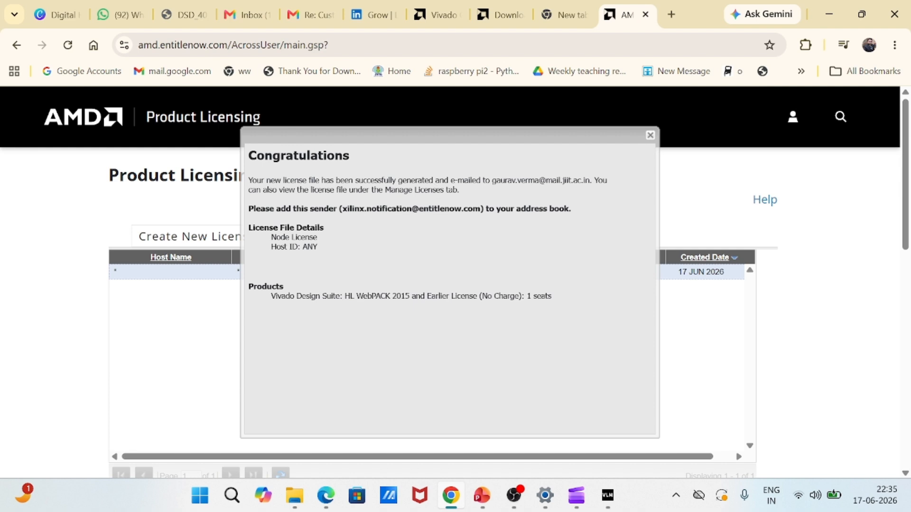
left_click_drag(492, 180, 592, 180)
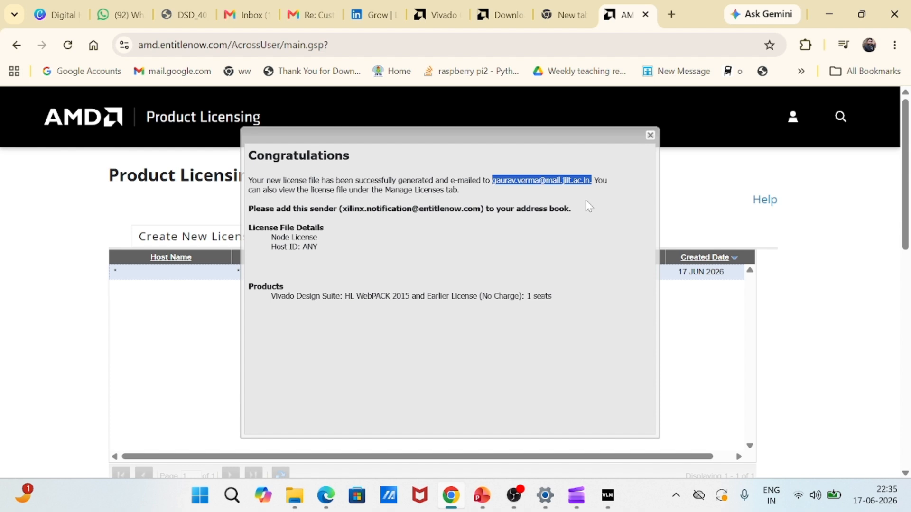
key("alt+Tab")
left_click(608, 497)
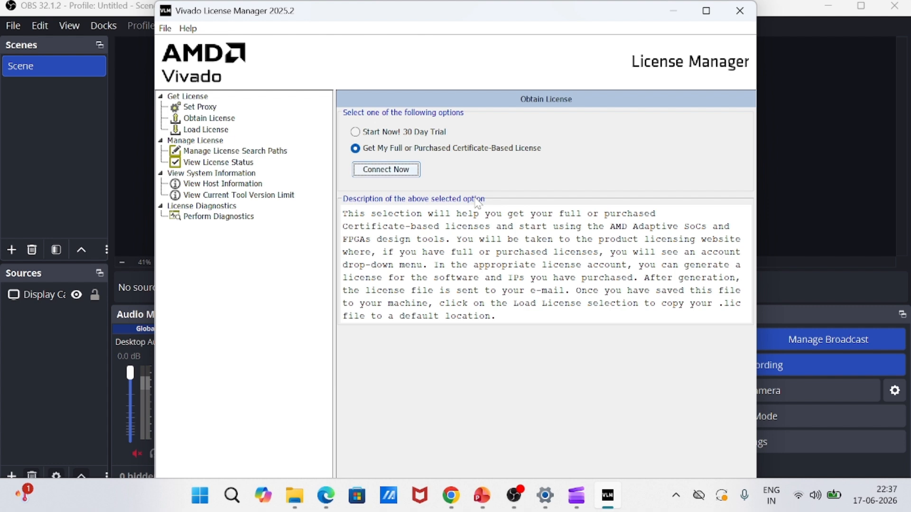
Step: Copy the Xilinx.lic license from Desktop\Data\Software\Vivado 2025.2 and acknowledge the success message
left_click(212, 131)
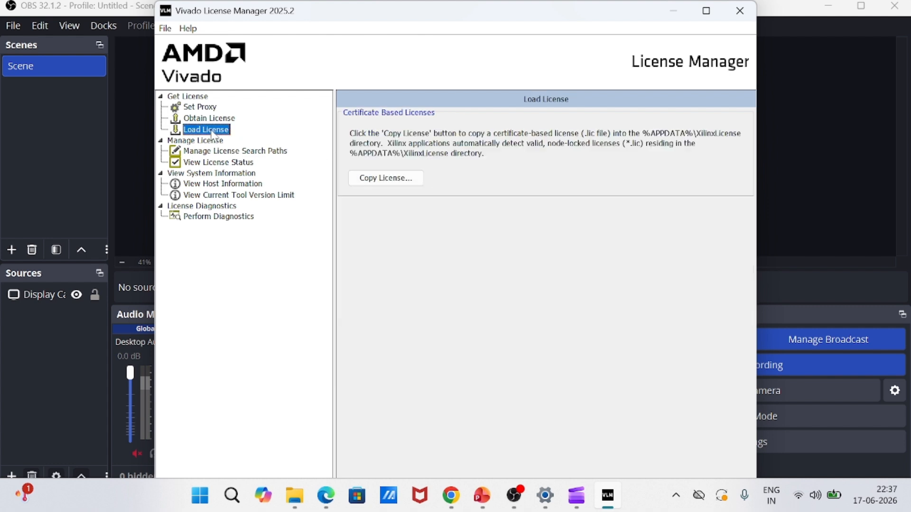
left_click(373, 181)
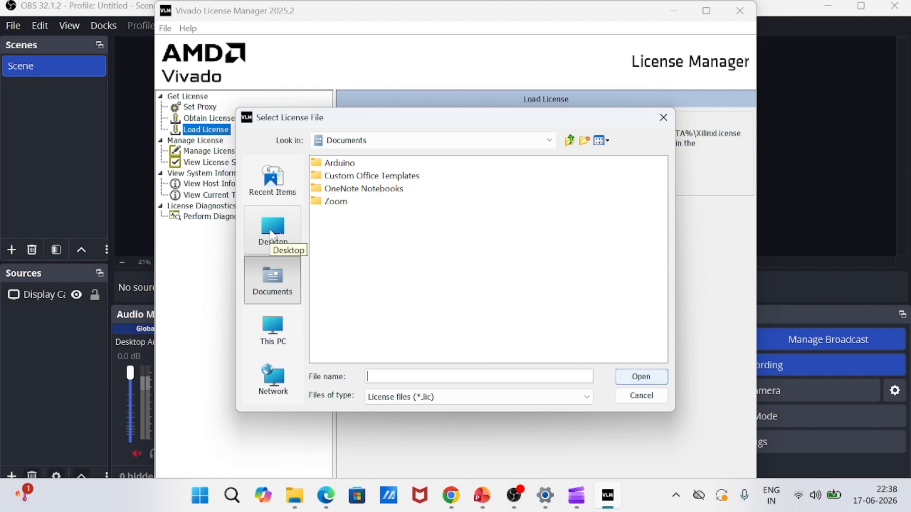
left_click(273, 237)
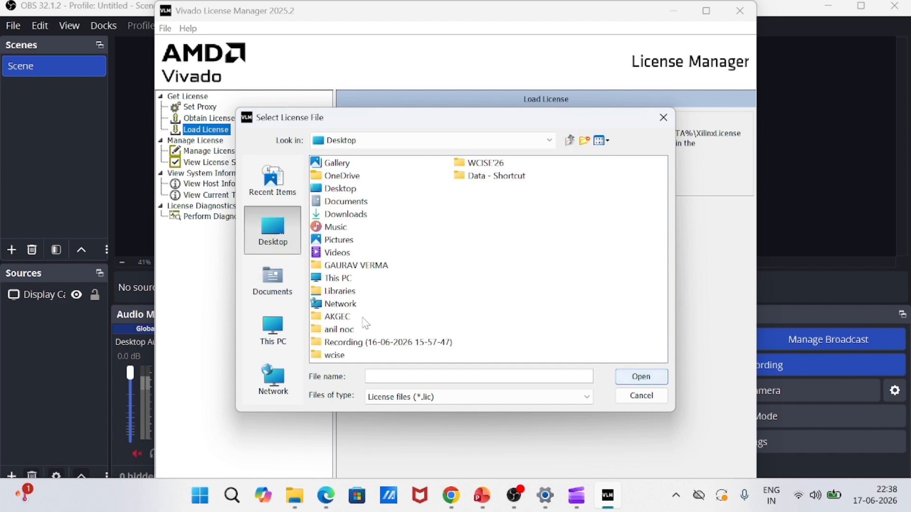
double_click(465, 177)
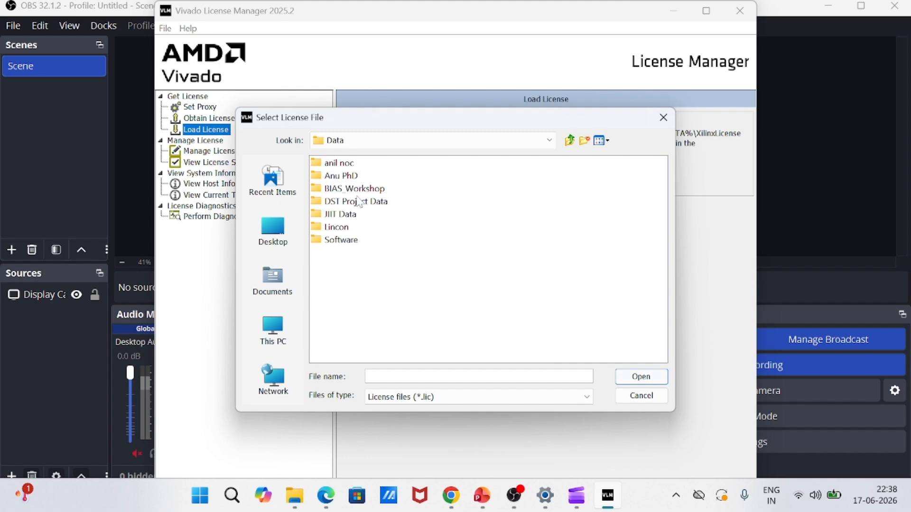
double_click(343, 240)
double_click(339, 202)
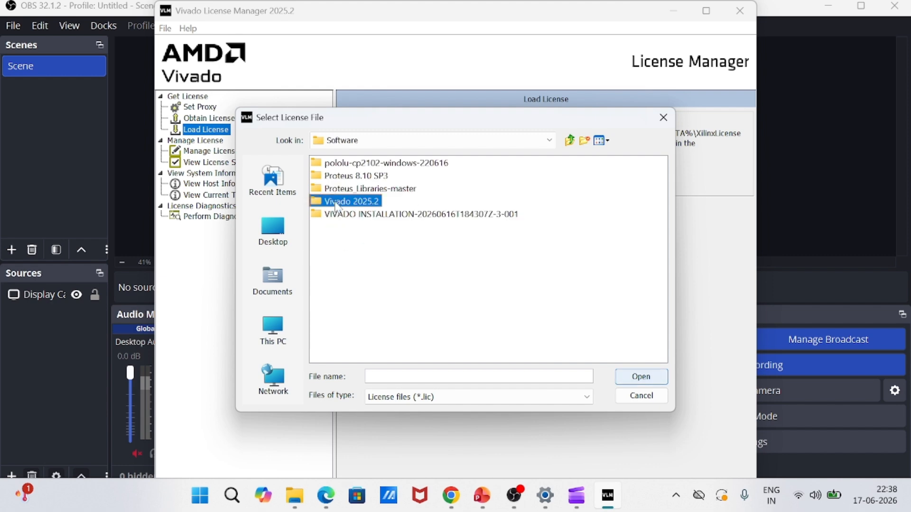
left_click(337, 166)
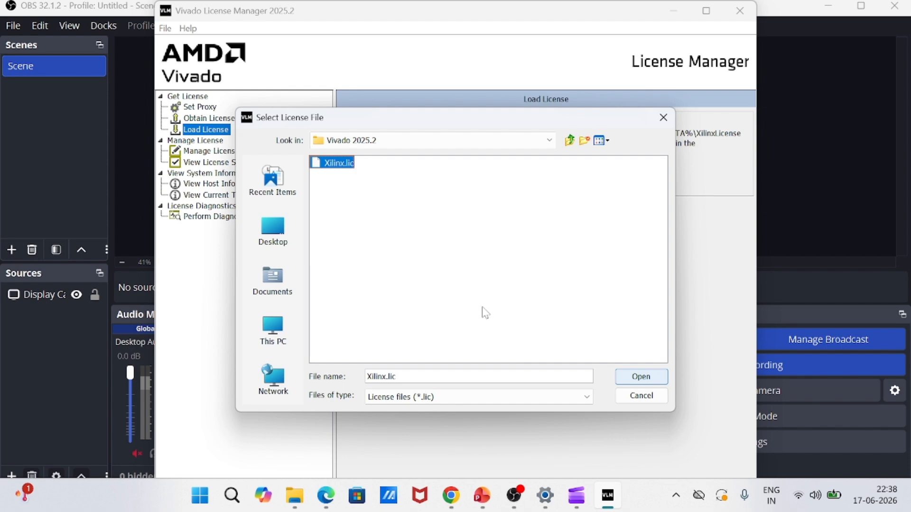
left_click(638, 378)
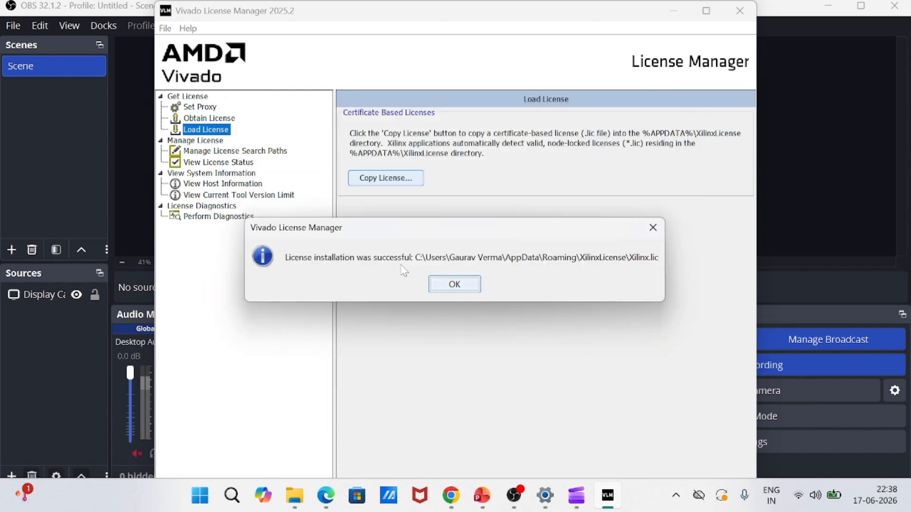
left_click(460, 289)
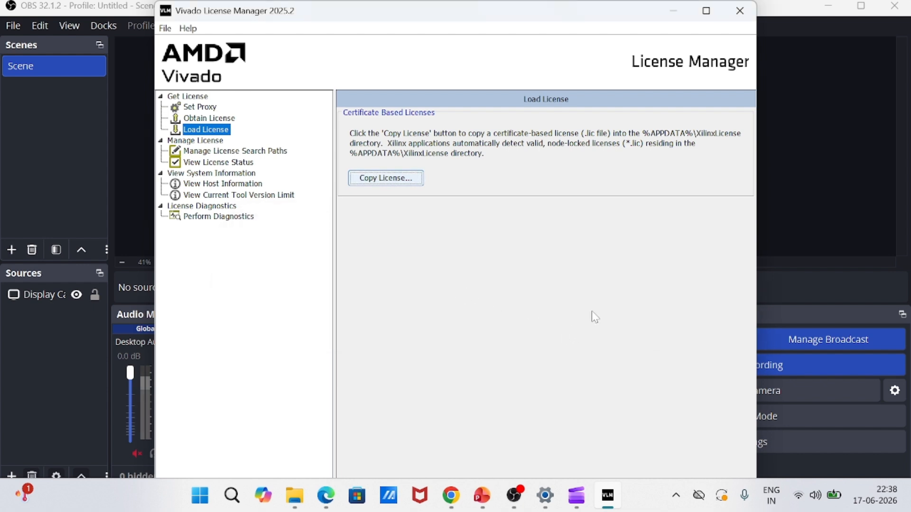